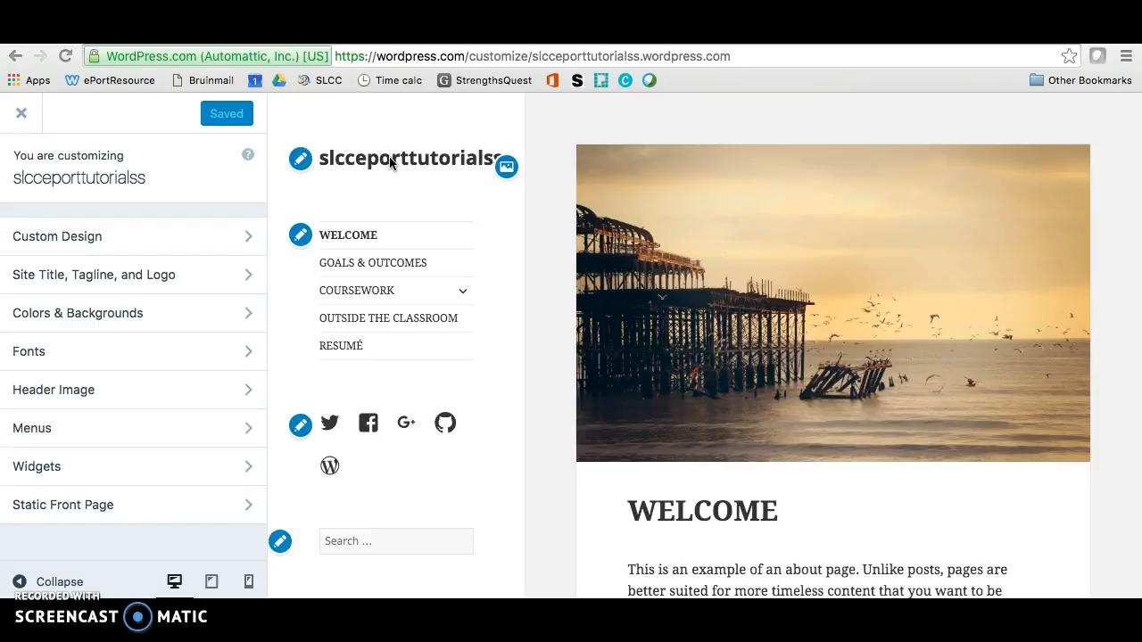
Replace the site title with the owner's first name in possessive form followed by "ePortfolio".
left_click(303, 163)
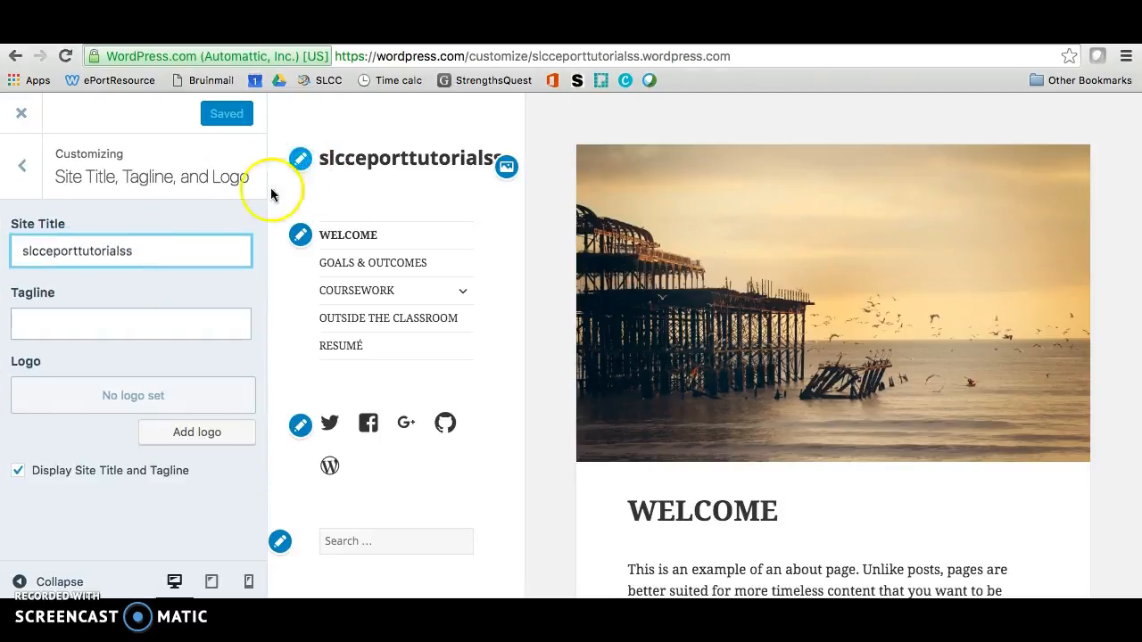
left_click(204, 256)
left_click_drag(205, 256, 21, 256)
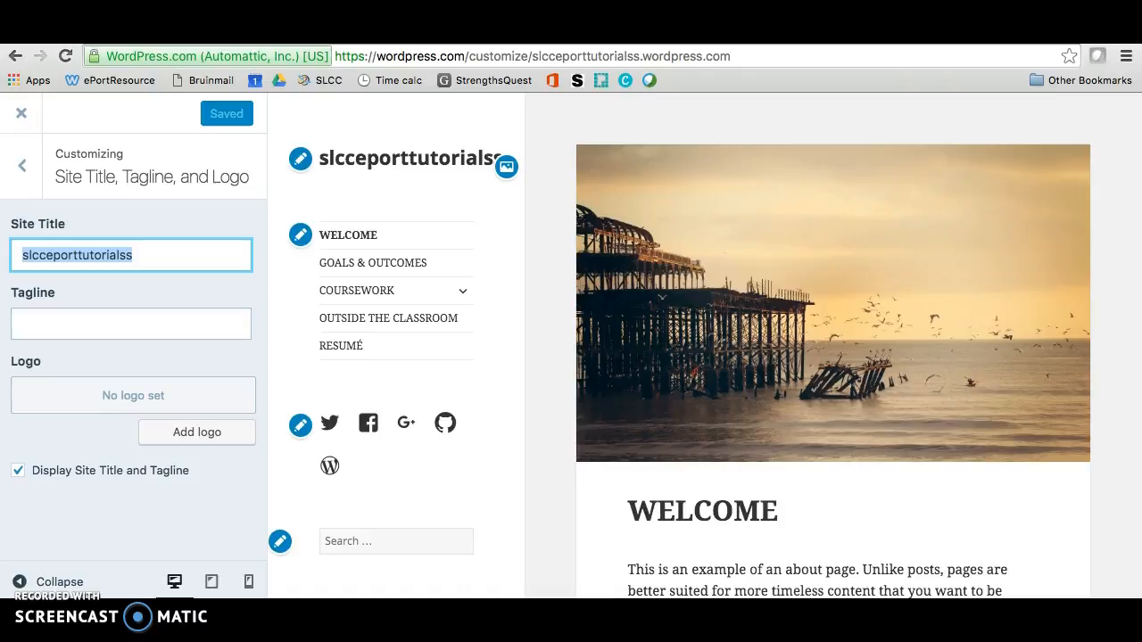
type("A")
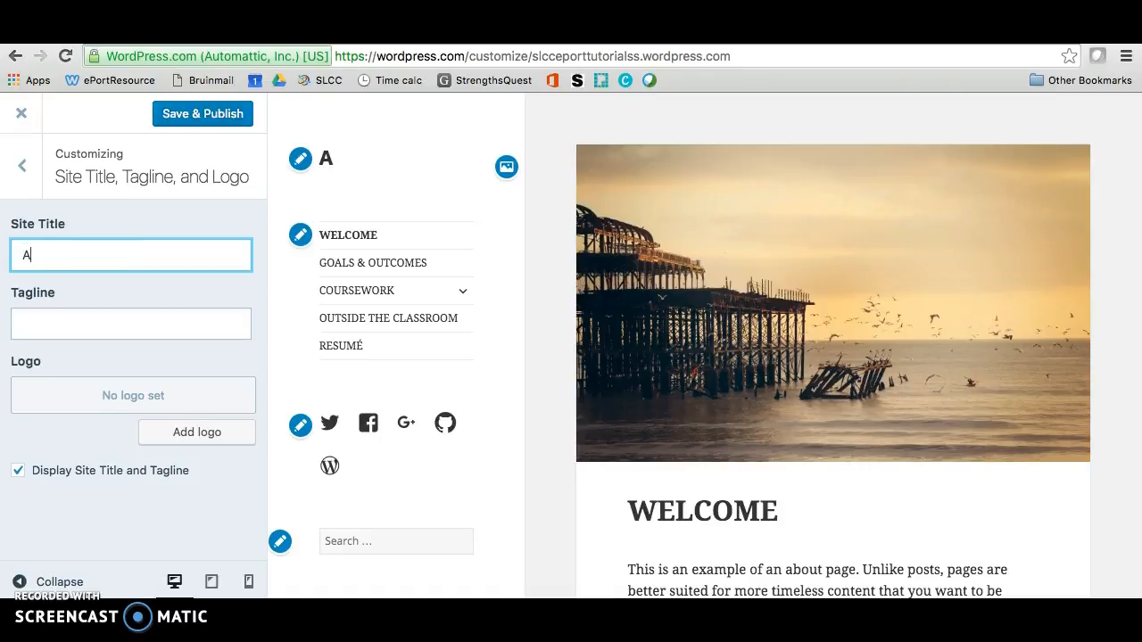
type("shley's ePOr")
key("BackSpace")
key("BackSpace")
type("oorrtfolio")
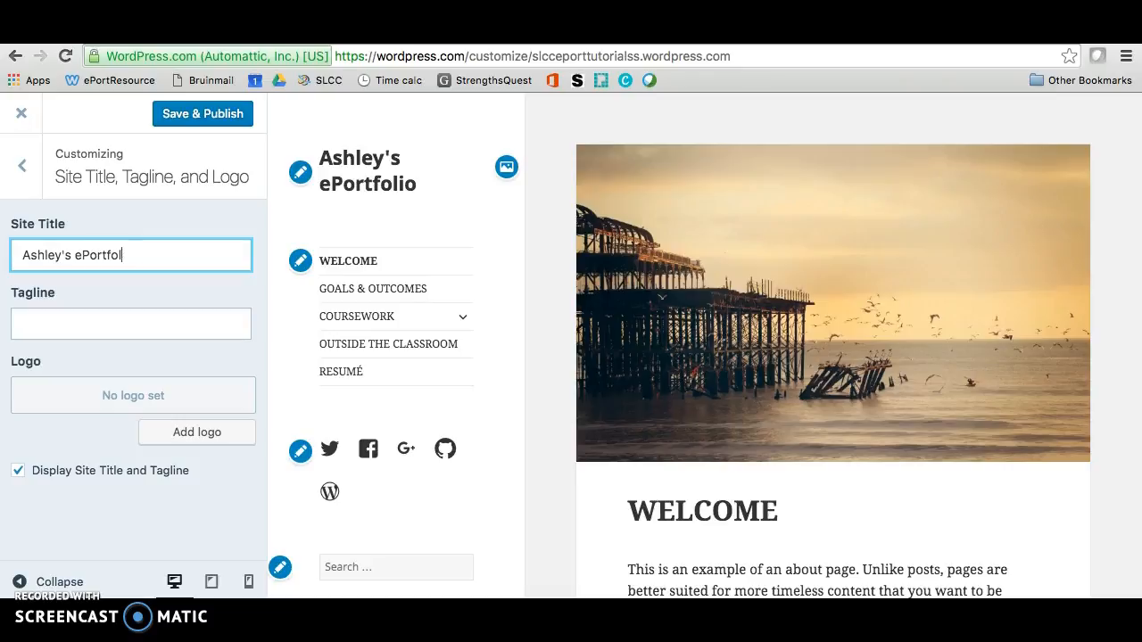
Try "Runway" in place of "ePortfolio" as the last word of the site title.
key("BackSpace")
key("BackSpace")
key("BackSpace")
key("BackSpace")
key("BackSpace")
key("BackSpace")
key("BackSpace")
key("BackSpace")
key("BackSpace")
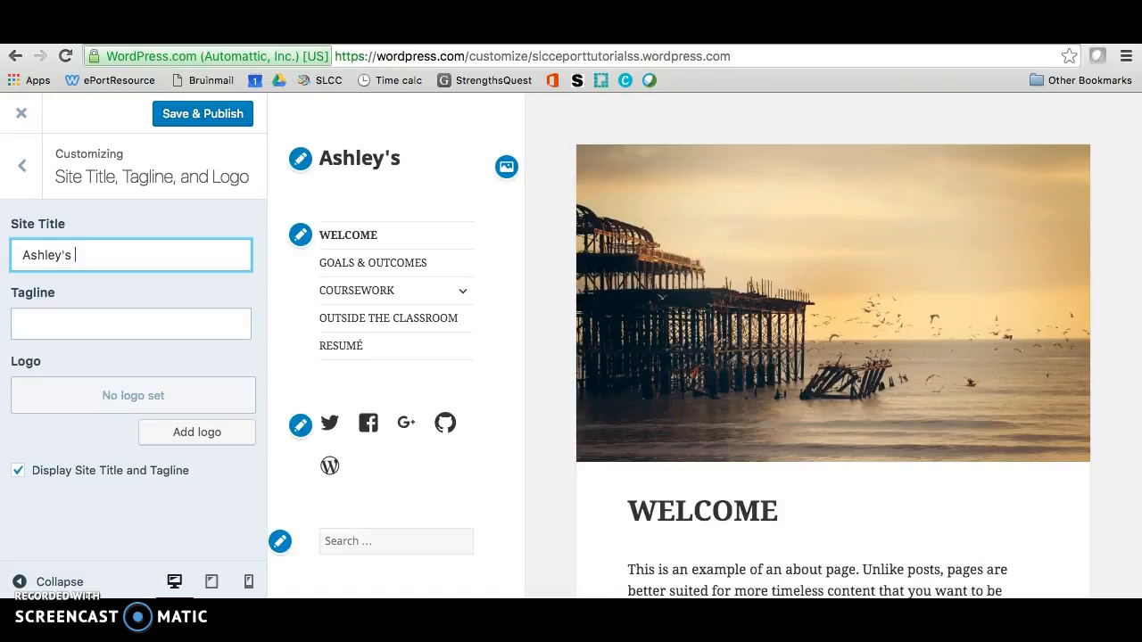
type("Runway")
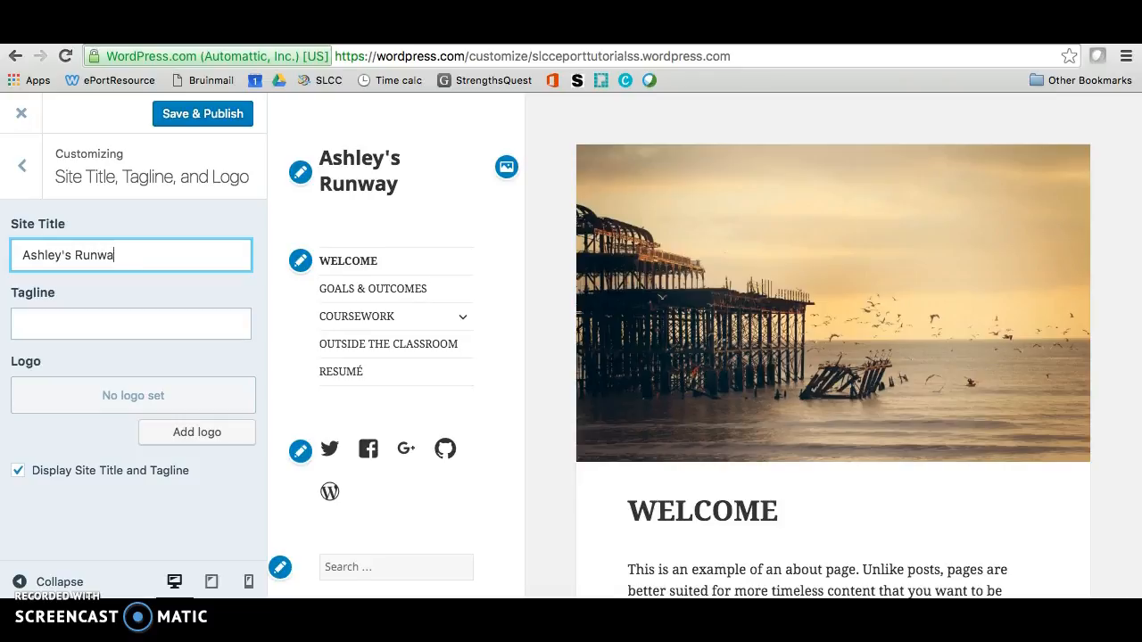
Set the last word of the site title back to "ePortfolio" and publish the change.
key("BackSpace")
key("BackSpace")
key("BackSpace")
key("BackSpace")
key("BackSpace")
type("ePortfolio")
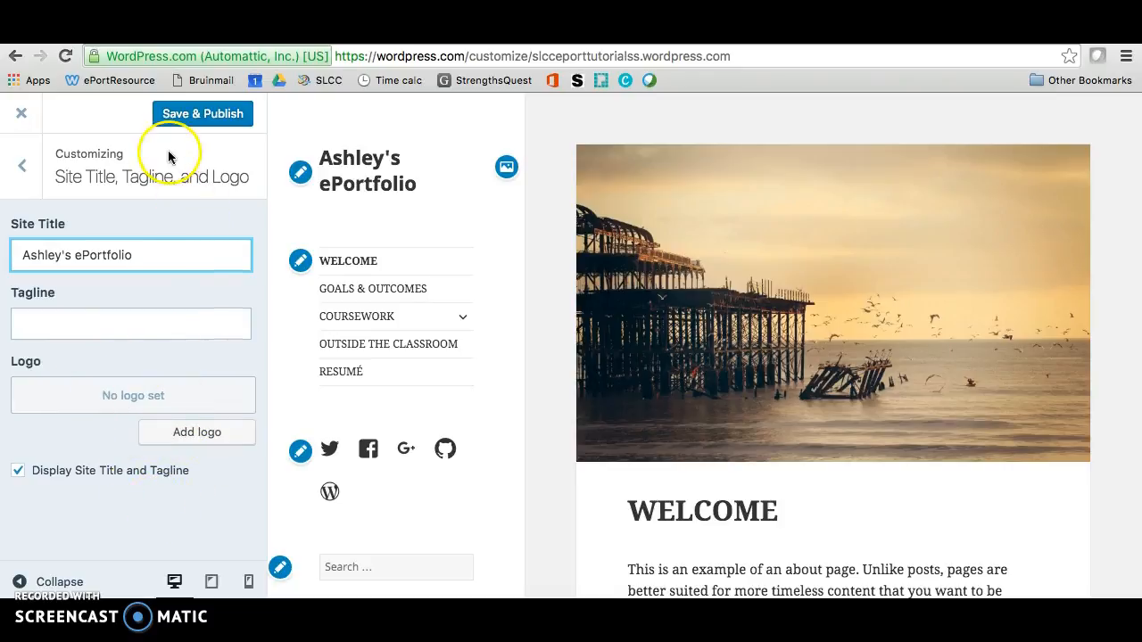
left_click(219, 122)
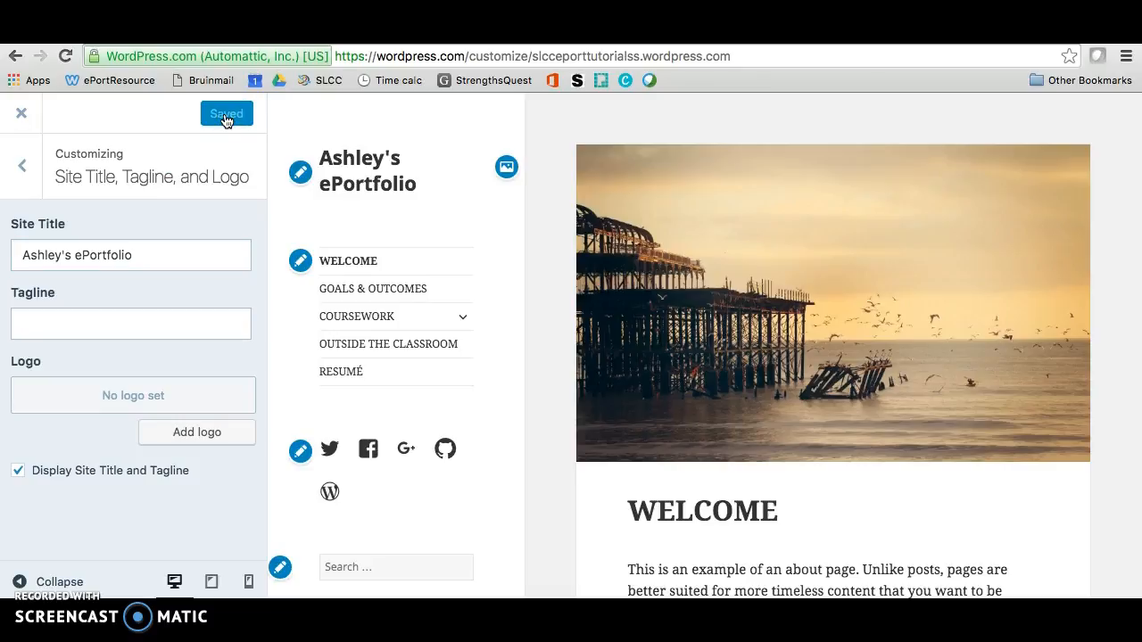
Remove the Social Links menu from its Social Links Menu location and publish the change.
left_click(301, 454)
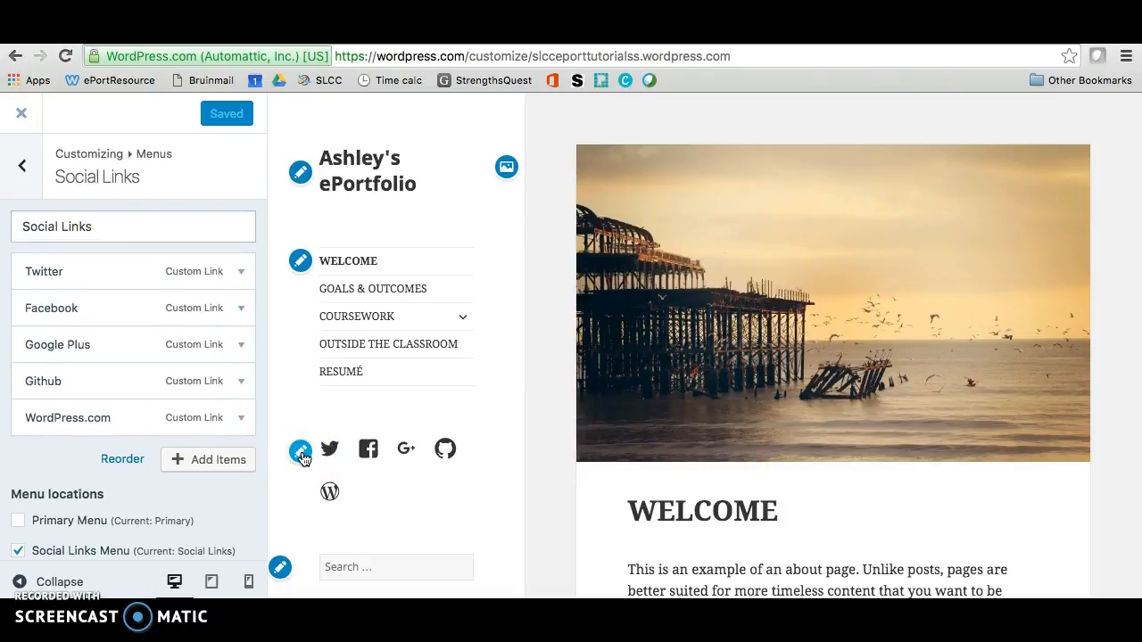
scroll(229, 497, "down", 2)
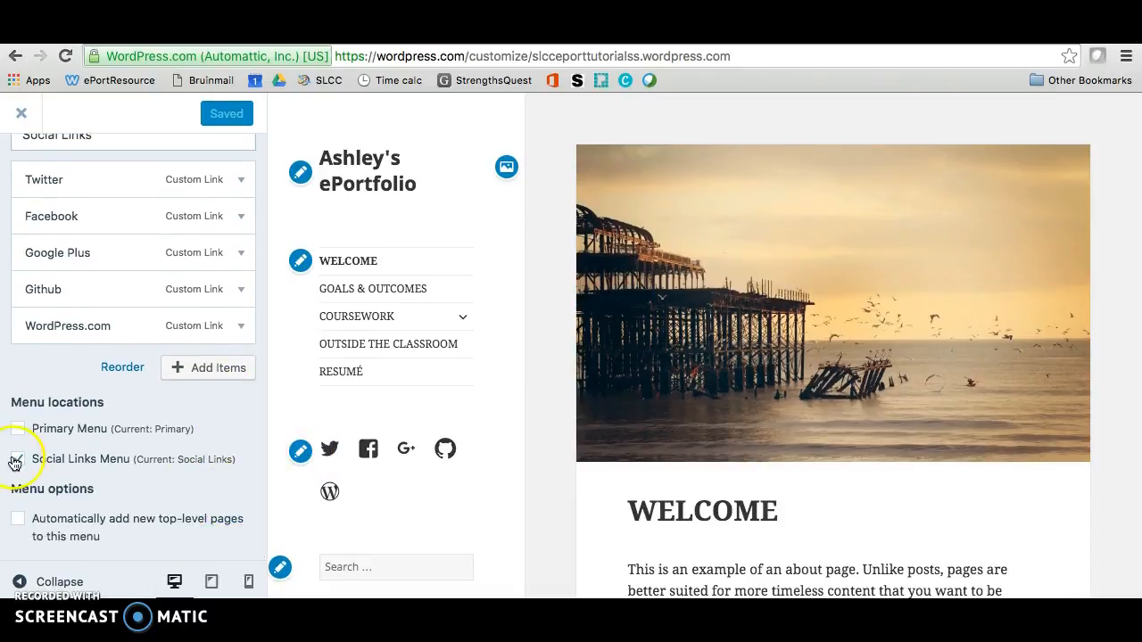
left_click(15, 461)
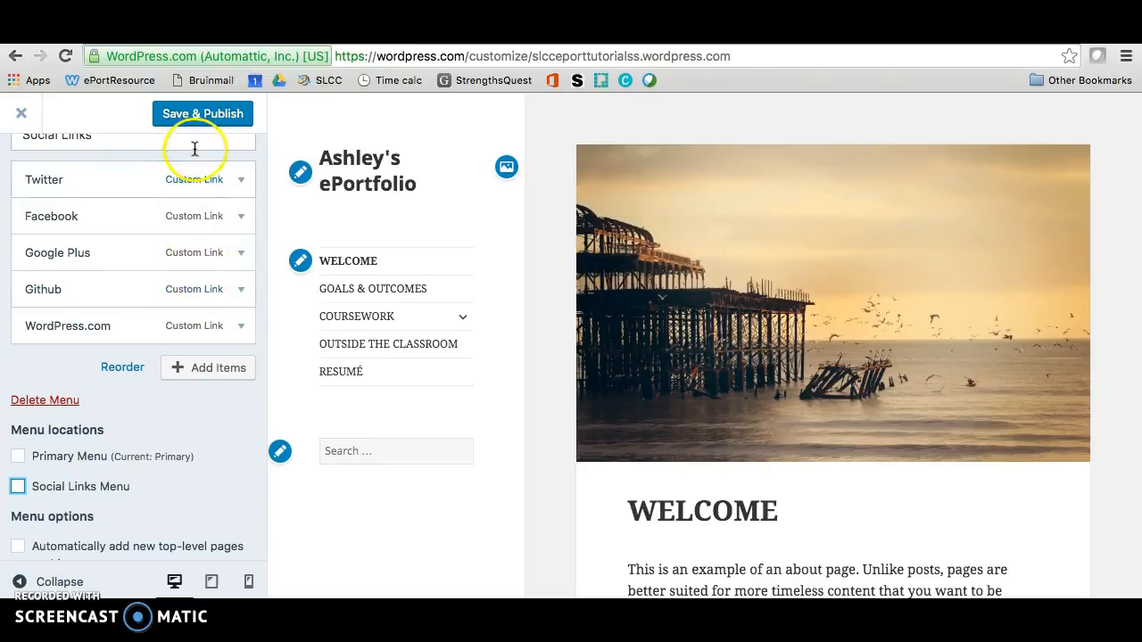
left_click(218, 114)
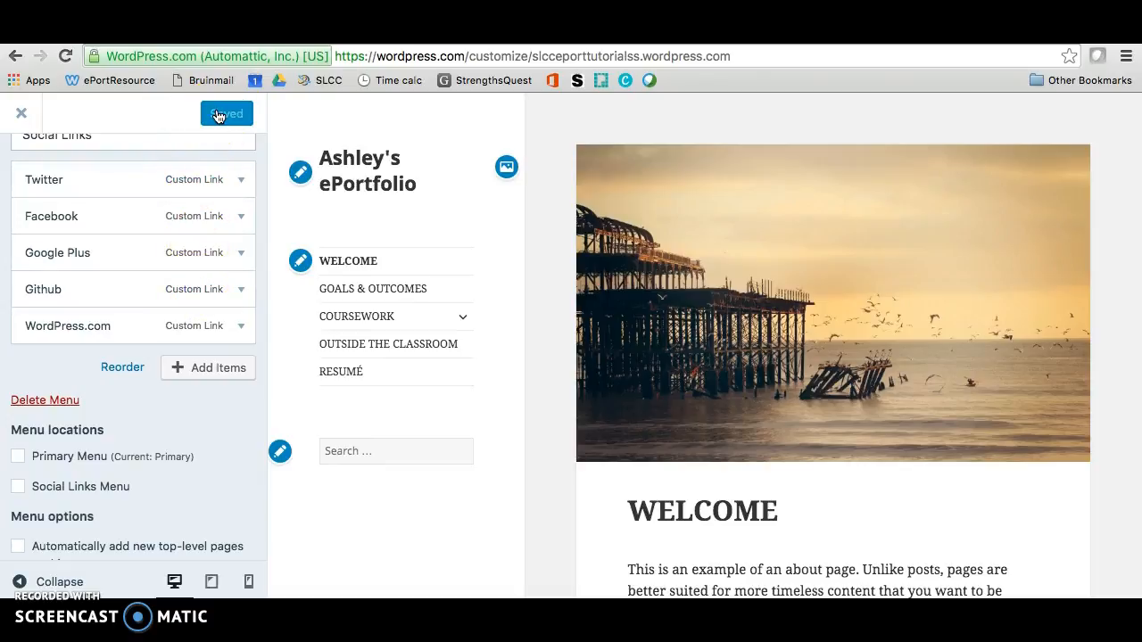
Remove the Search widget from the sidebar's widget area, publish the change and leave the customizer.
left_click(282, 459)
left_click(286, 458)
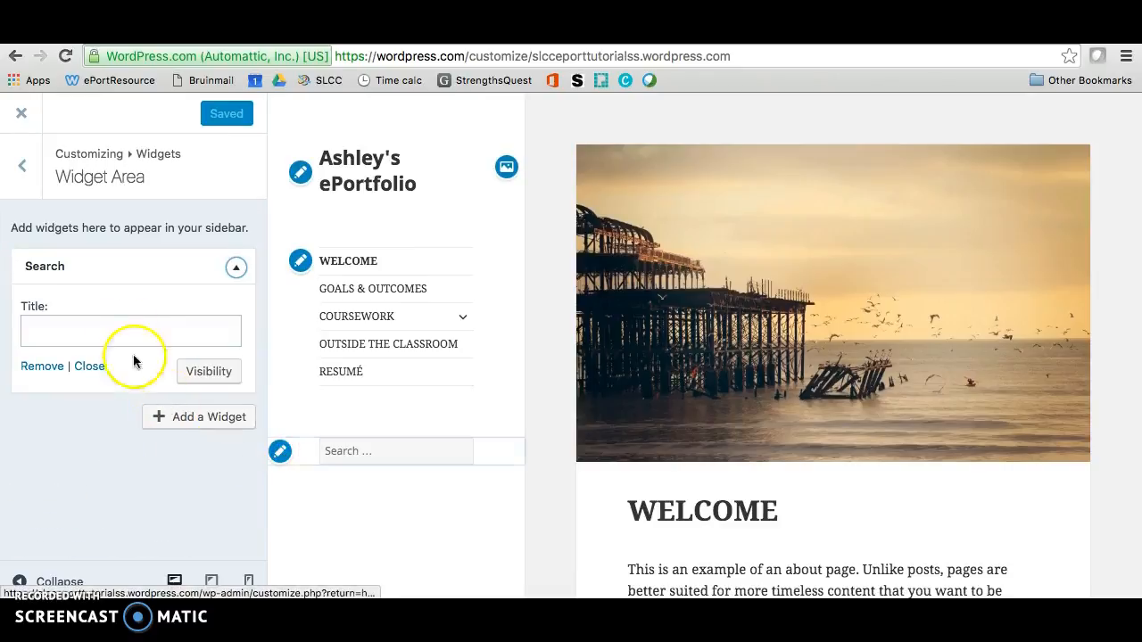
left_click(45, 368)
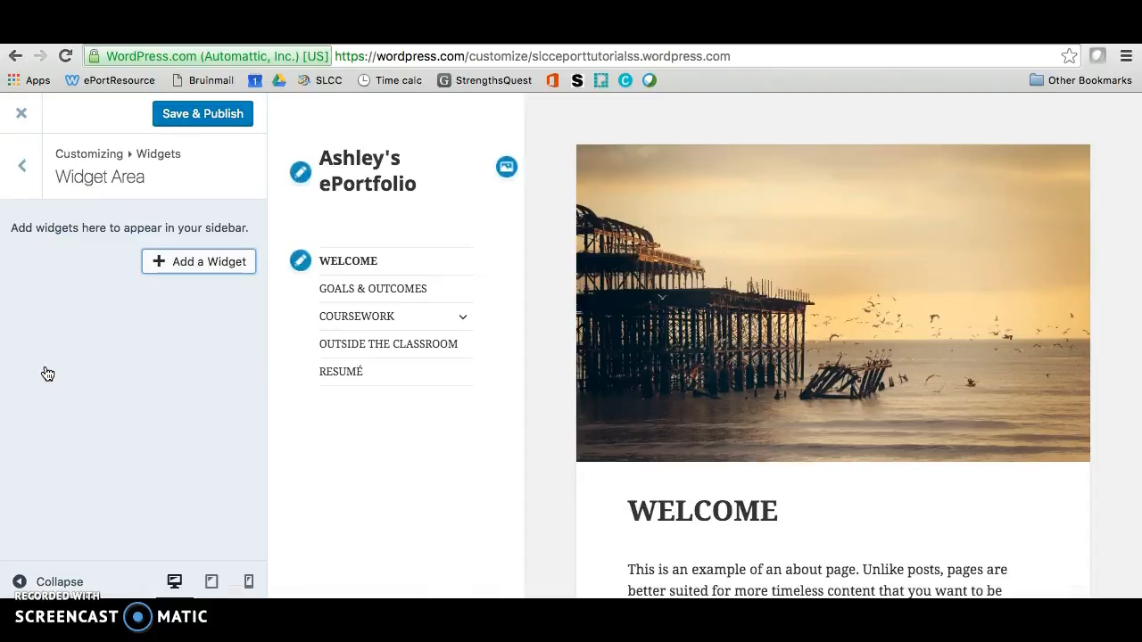
scroll(516, 364, "down", 5)
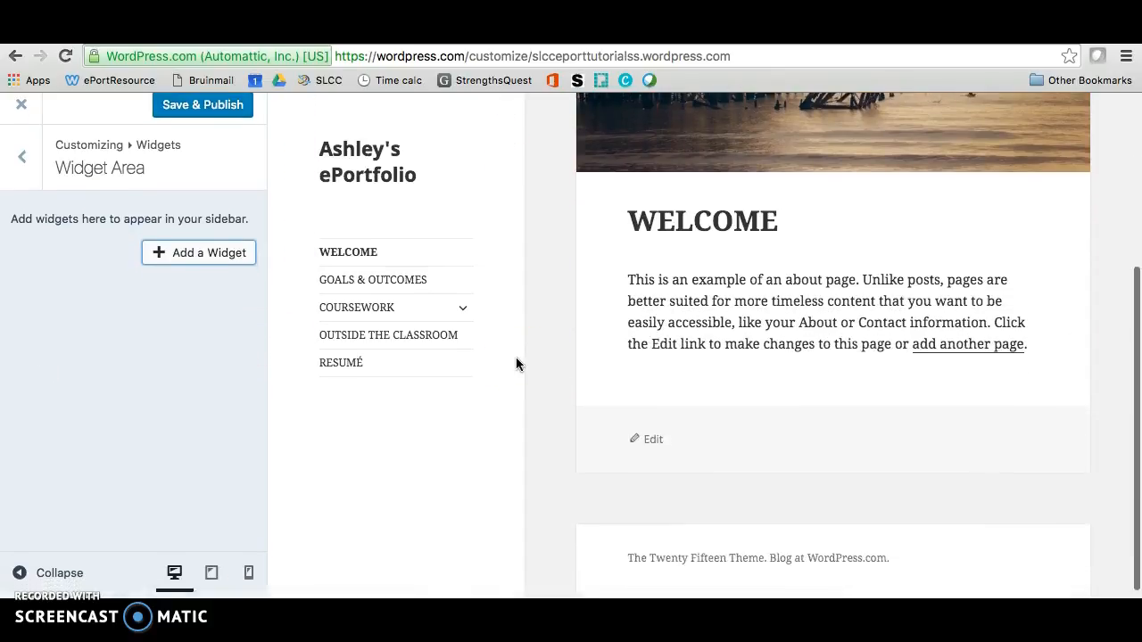
scroll(516, 365, "up", 5)
left_click(218, 117)
left_click(21, 121)
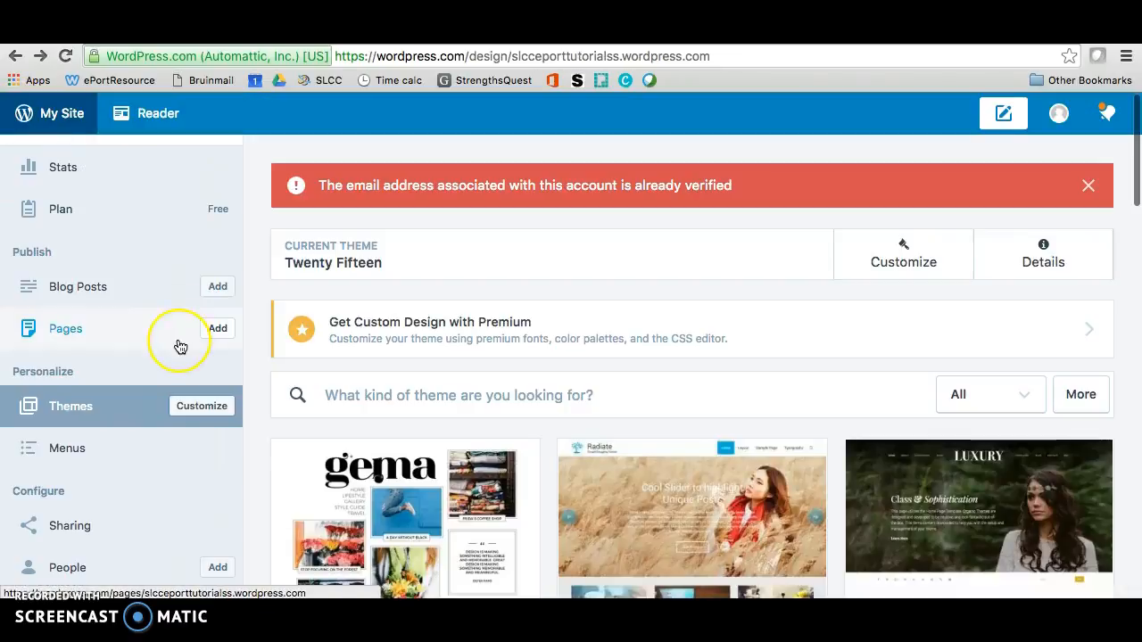
Set the site's privacy to Hidden in the general settings and save the settings.
scroll(180, 346, "down", 4)
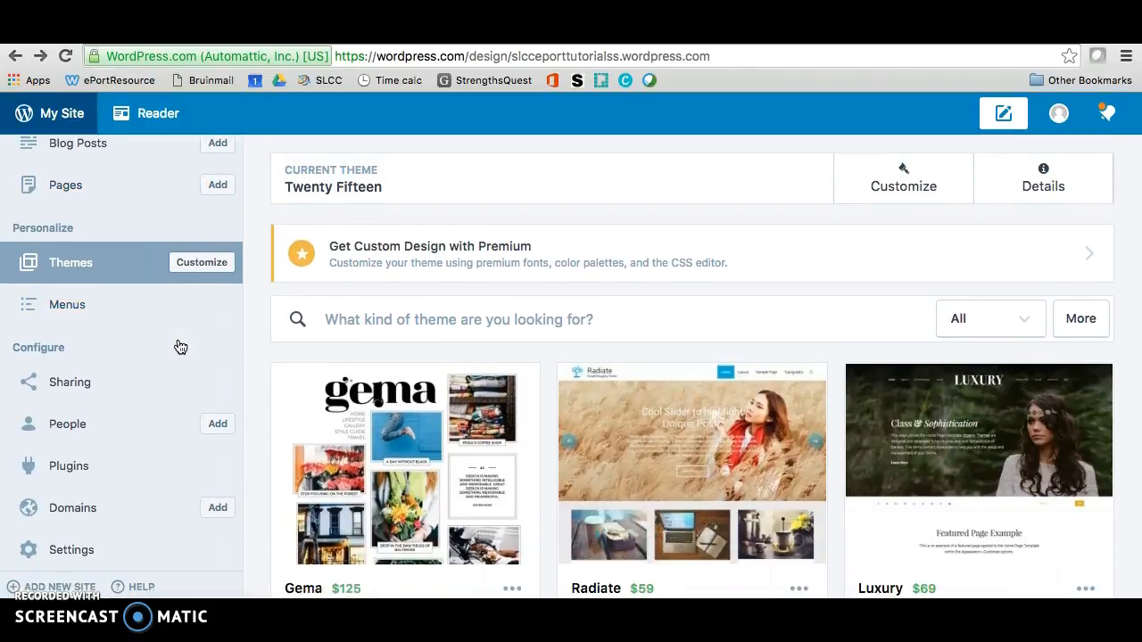
scroll(178, 347, "up", 5)
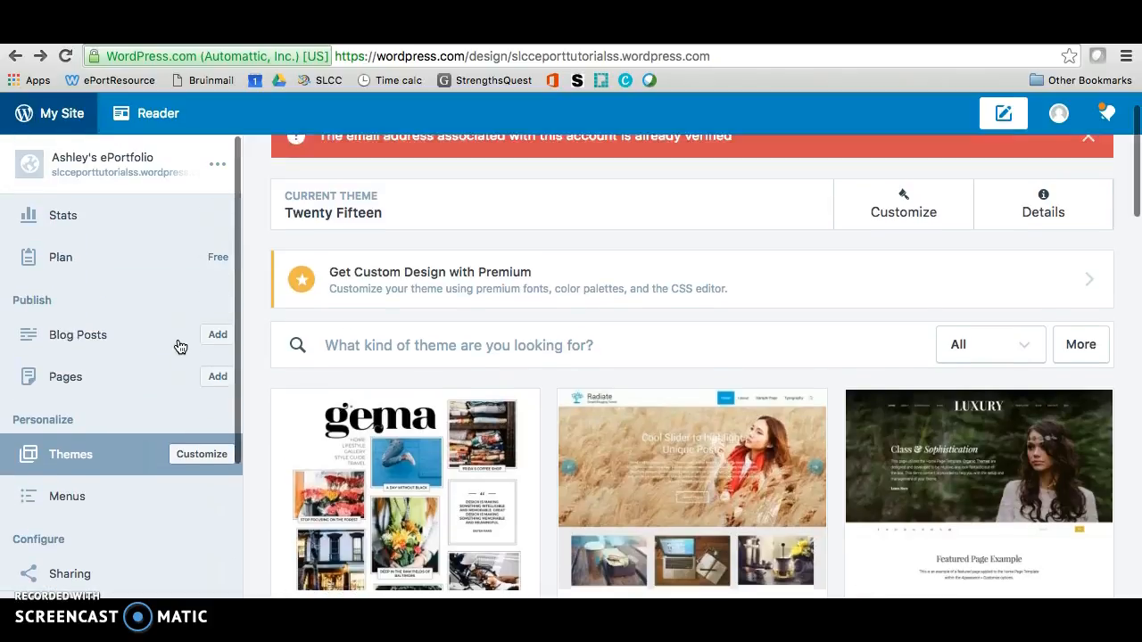
left_click(159, 339)
scroll(171, 364, "down", 4)
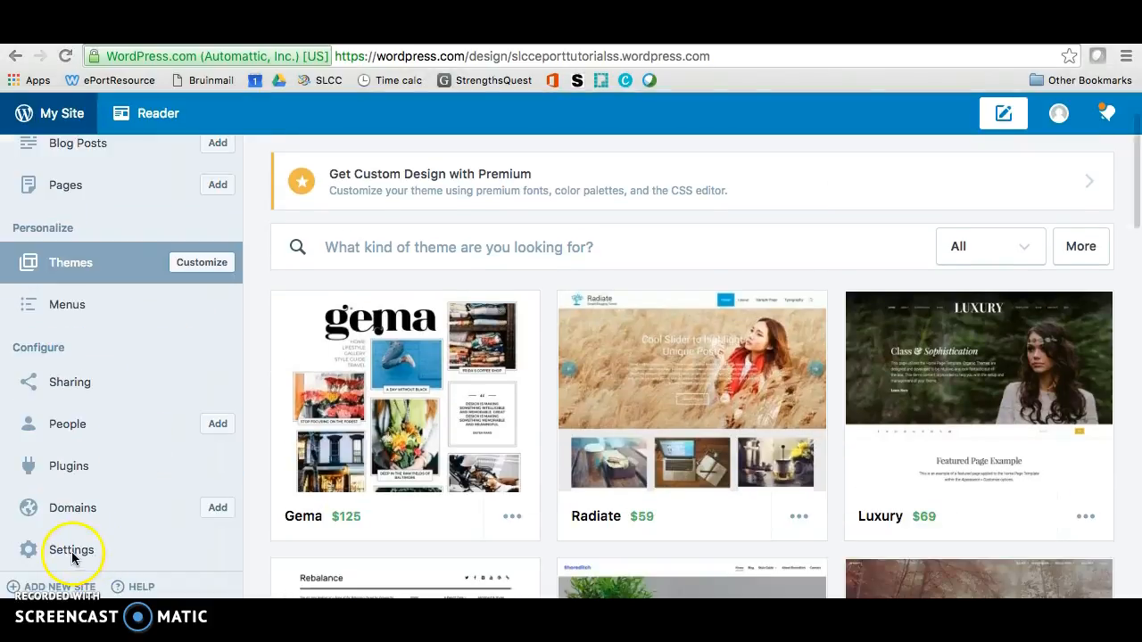
left_click(73, 553)
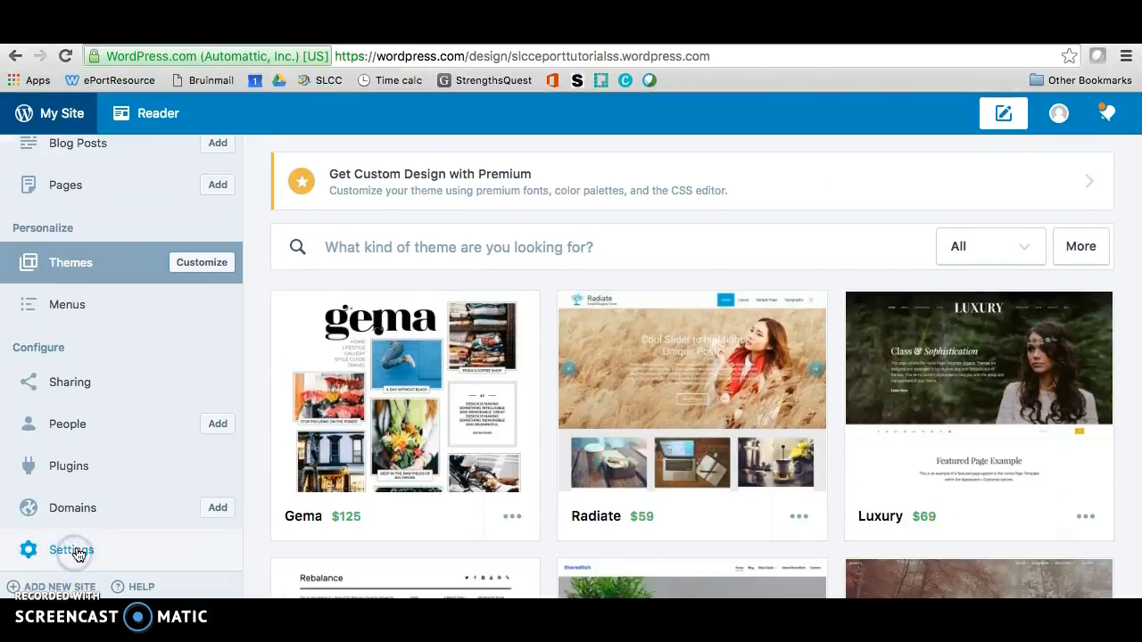
scroll(438, 446, "down", 6)
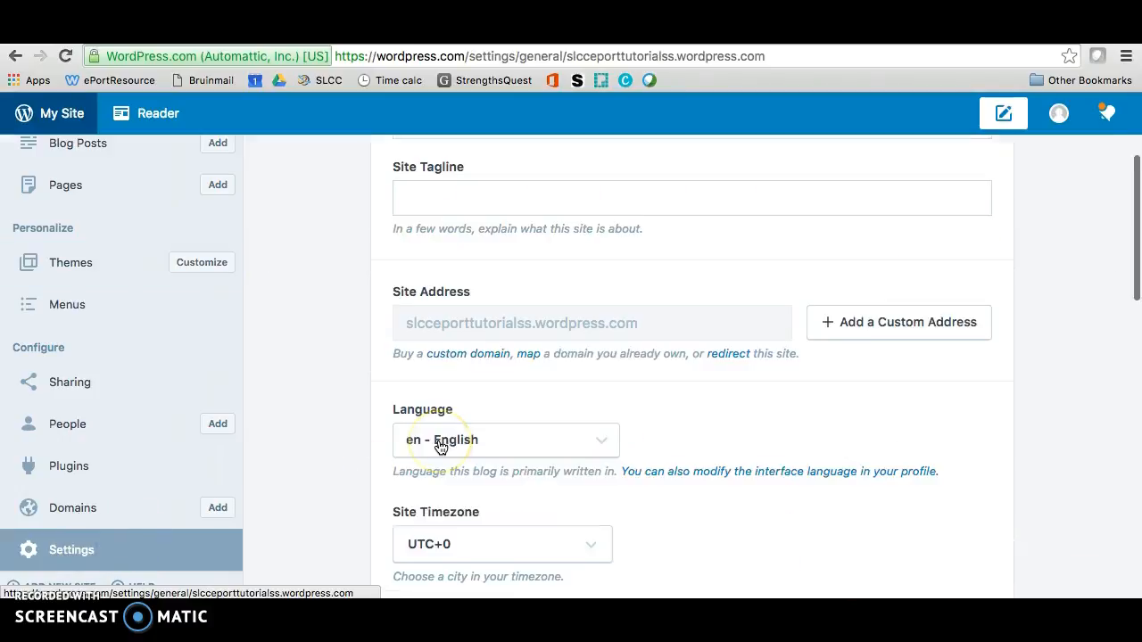
scroll(438, 447, "down", 2)
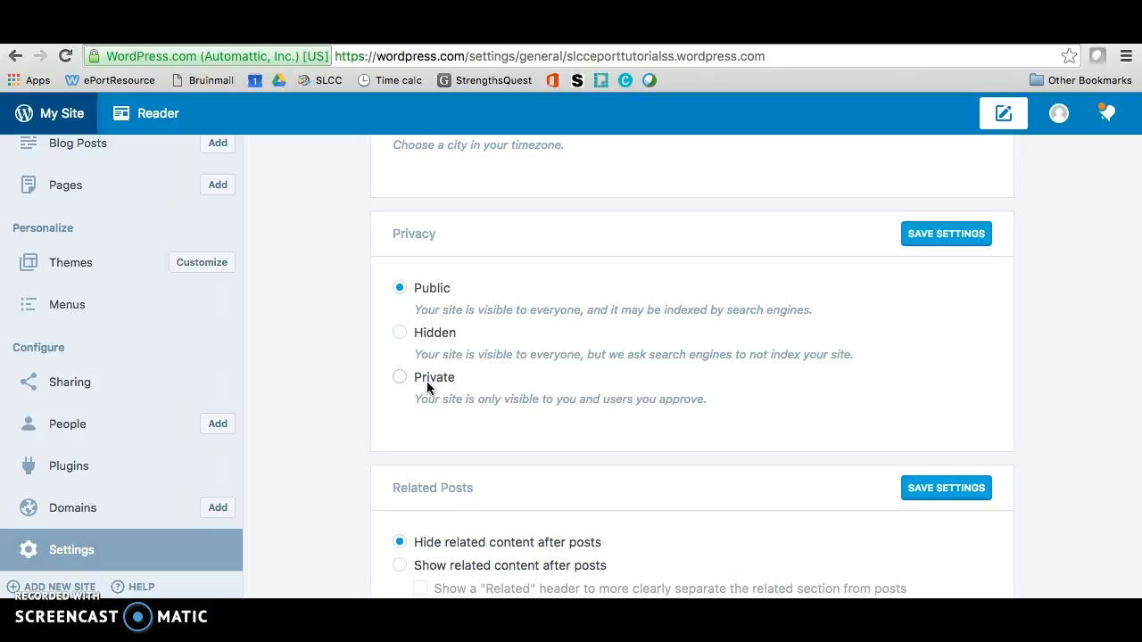
left_click(400, 334)
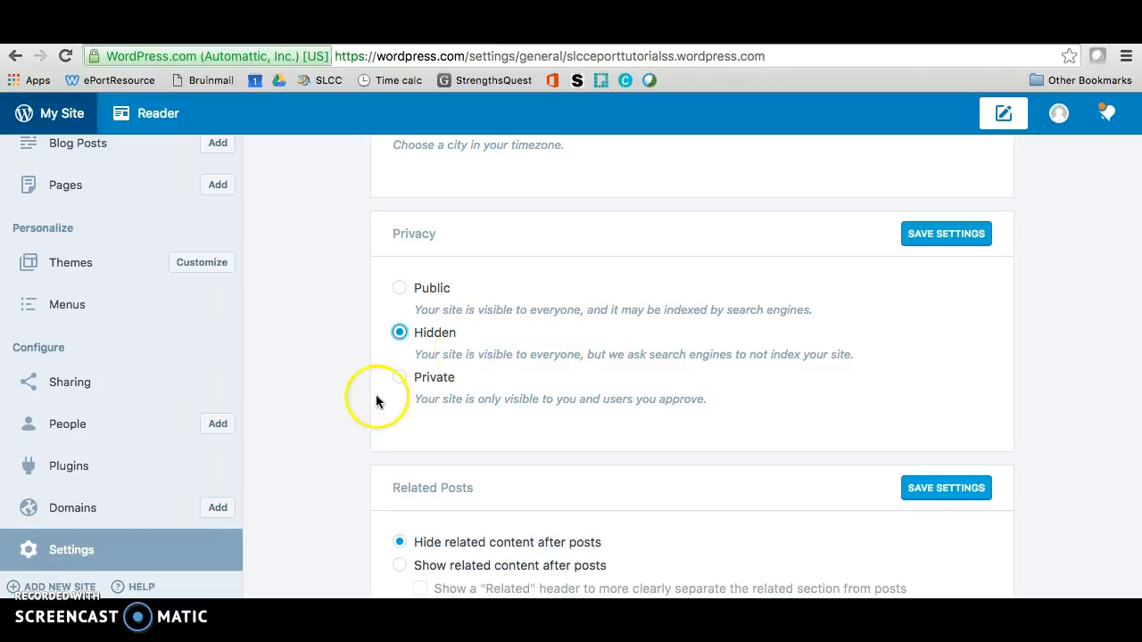
left_click(967, 241)
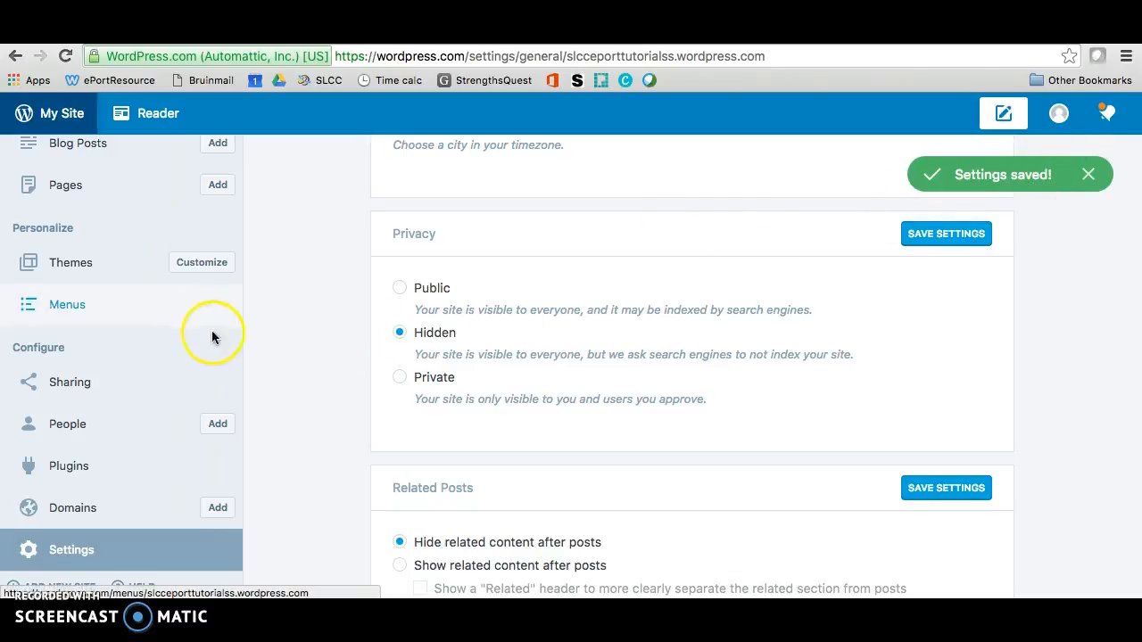
Open the WELCOME page from the site's published pages for editing.
scroll(305, 364, "up", 3)
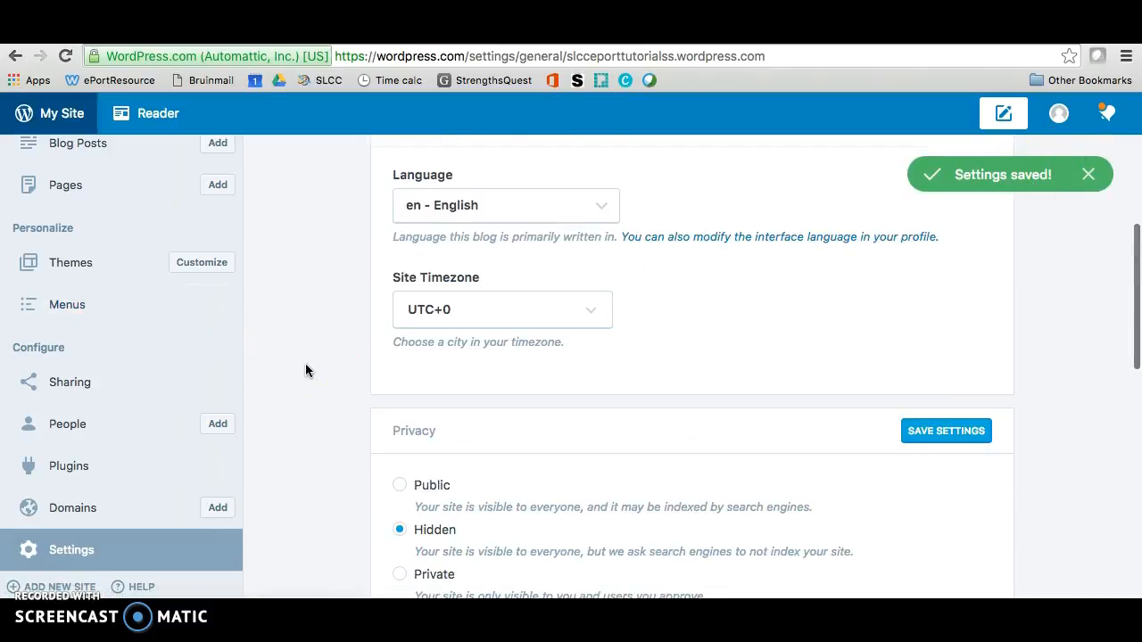
scroll(97, 262, "up", 3)
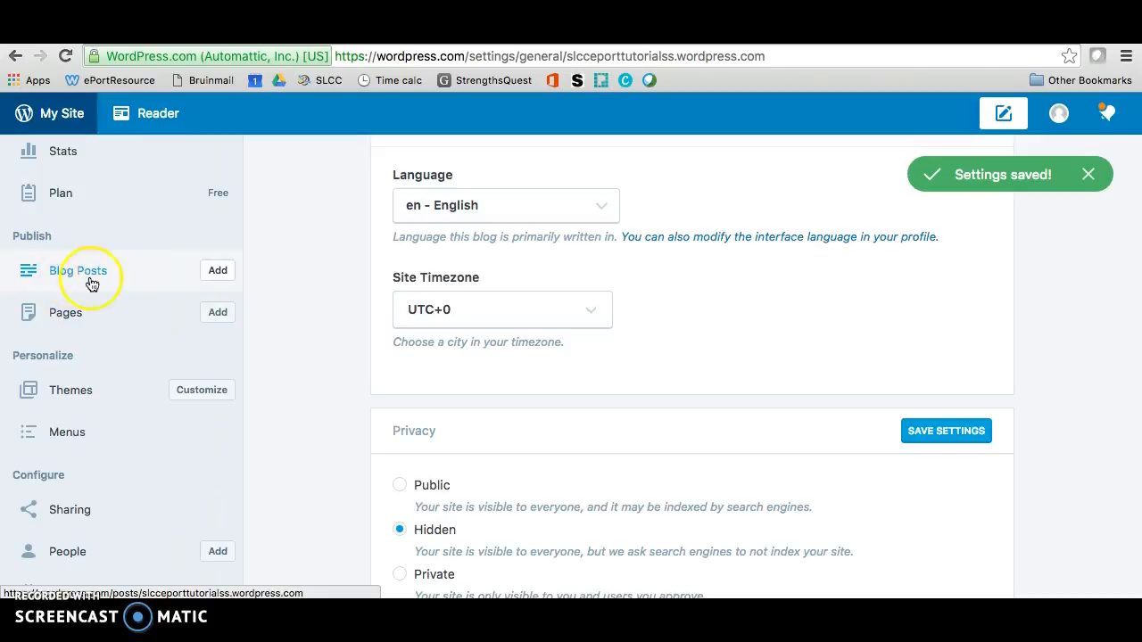
left_click(66, 319)
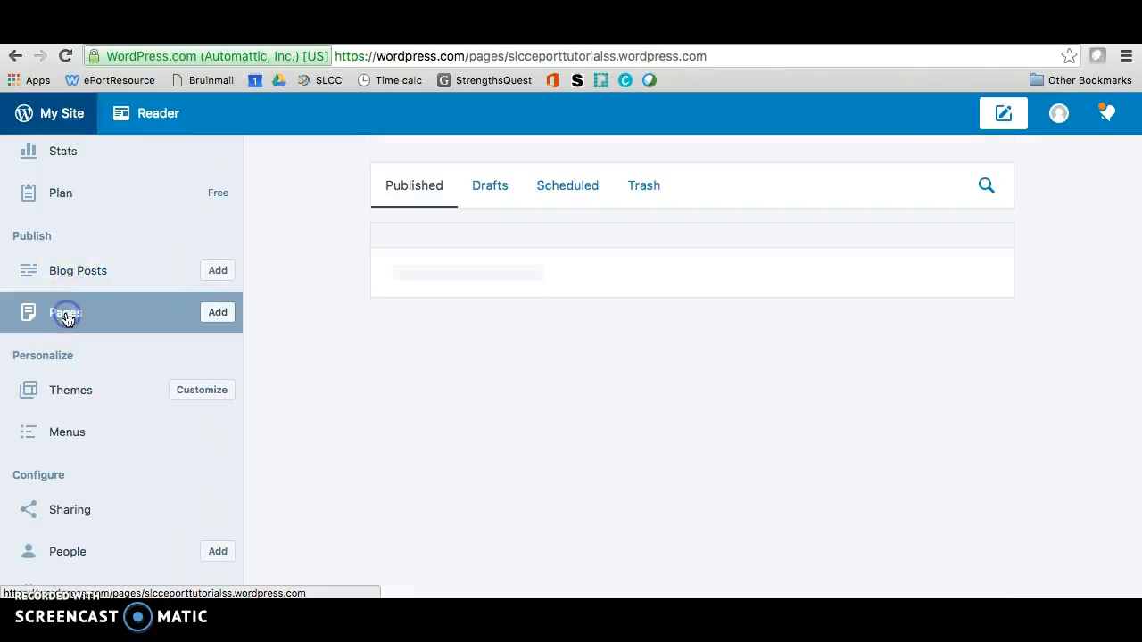
scroll(472, 390, "down", 2)
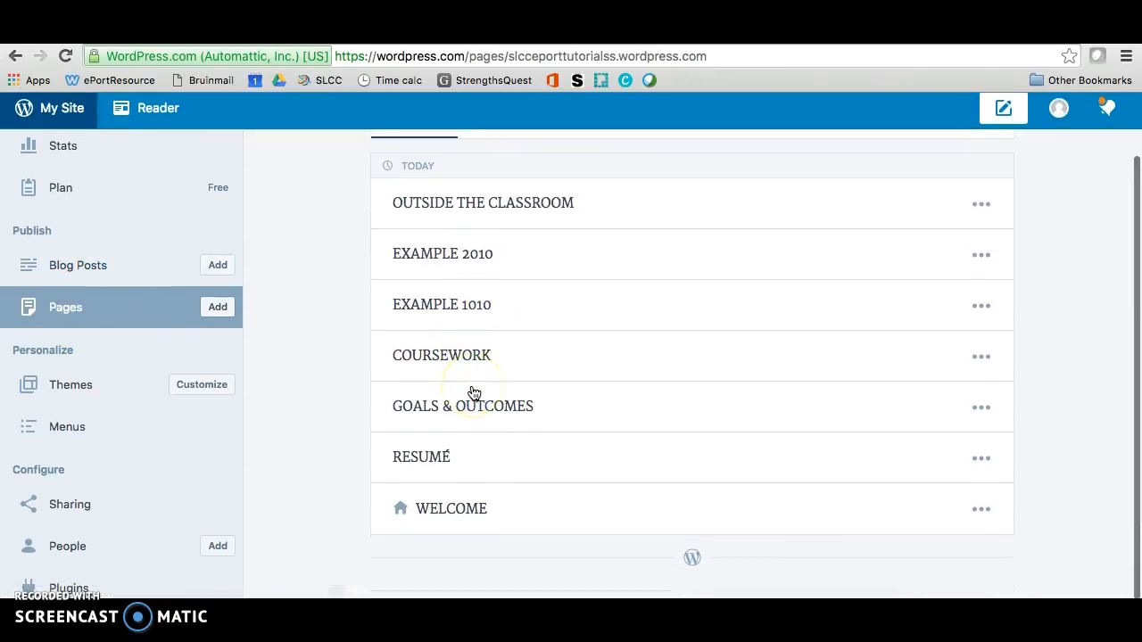
left_click(478, 518)
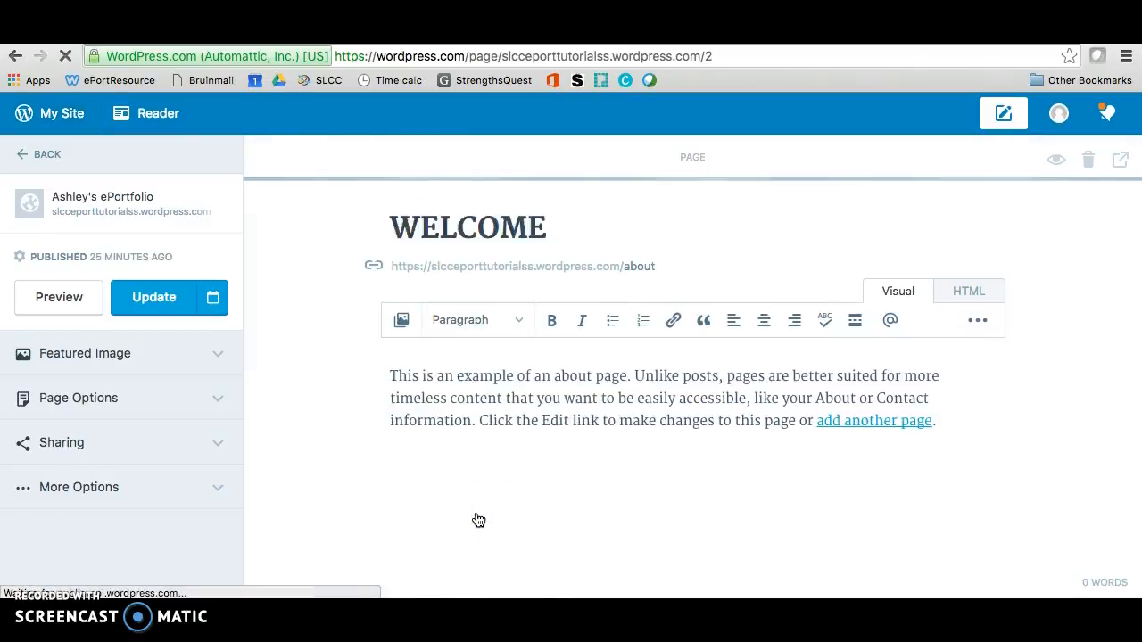
Delete the whole placeholder paragraph from the body of the WELCOME page.
scroll(476, 519, "down", 2)
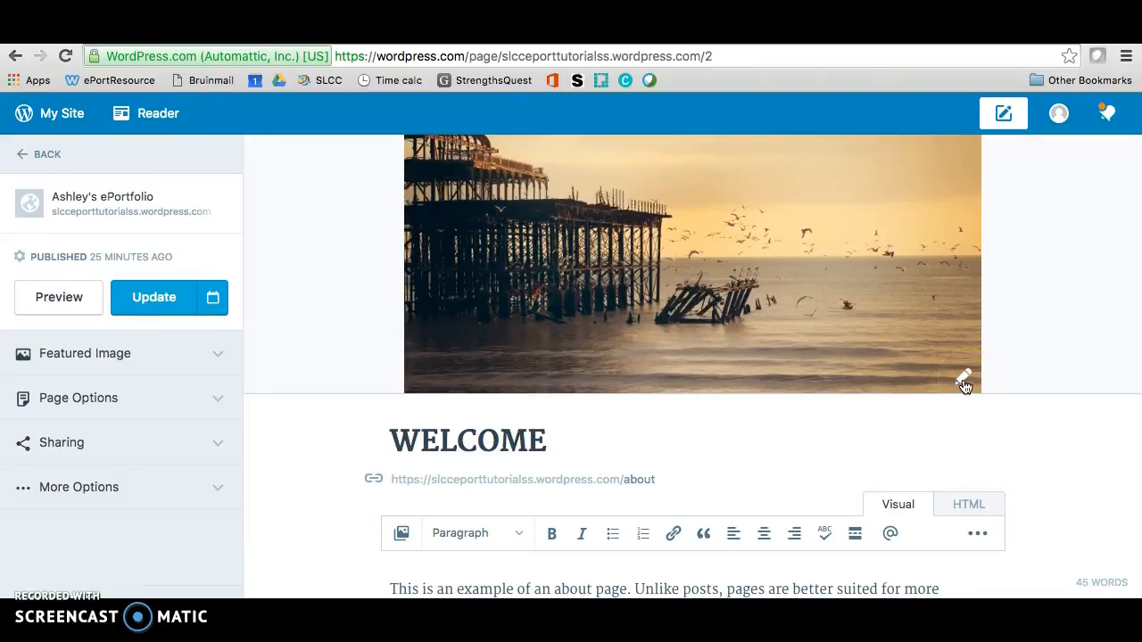
scroll(684, 378, "down", 3)
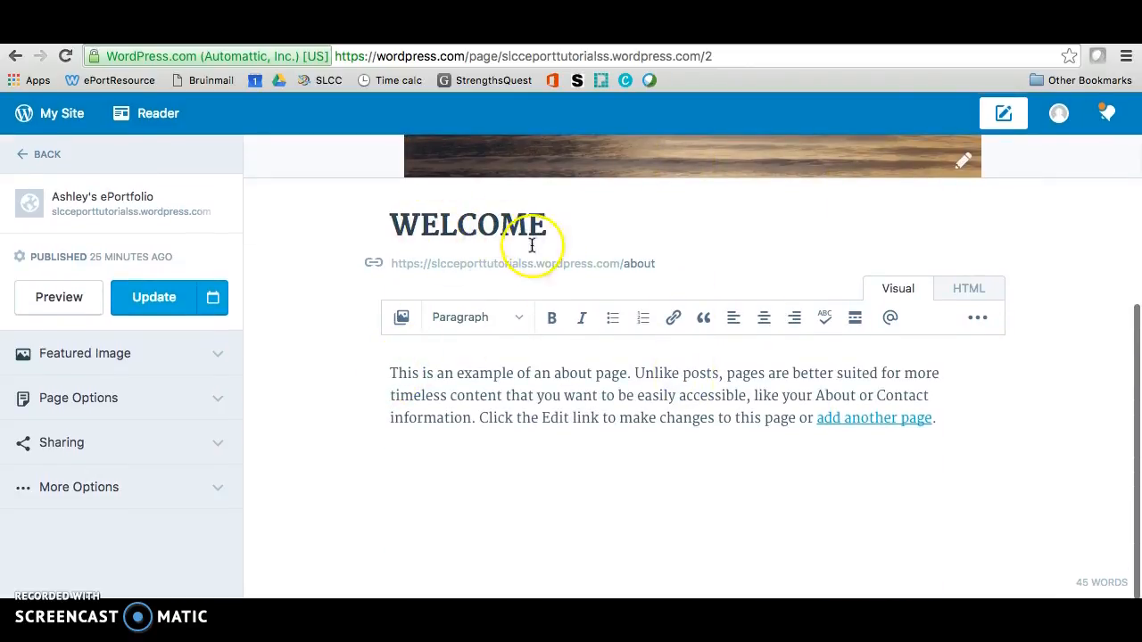
left_click_drag(393, 373, 1014, 427)
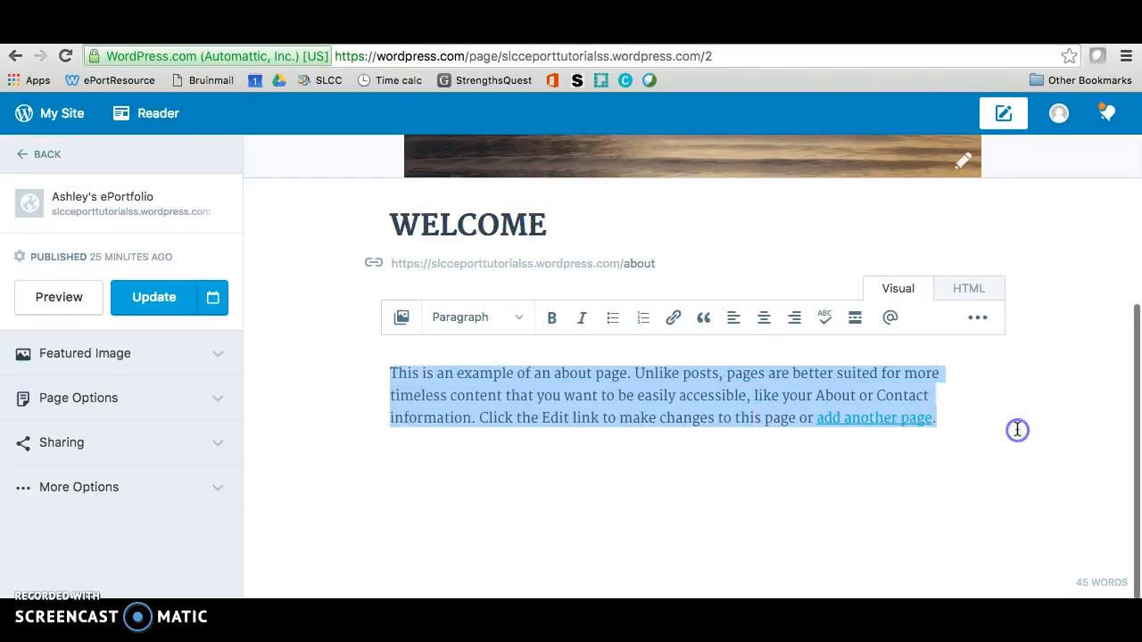
key("BackSpace")
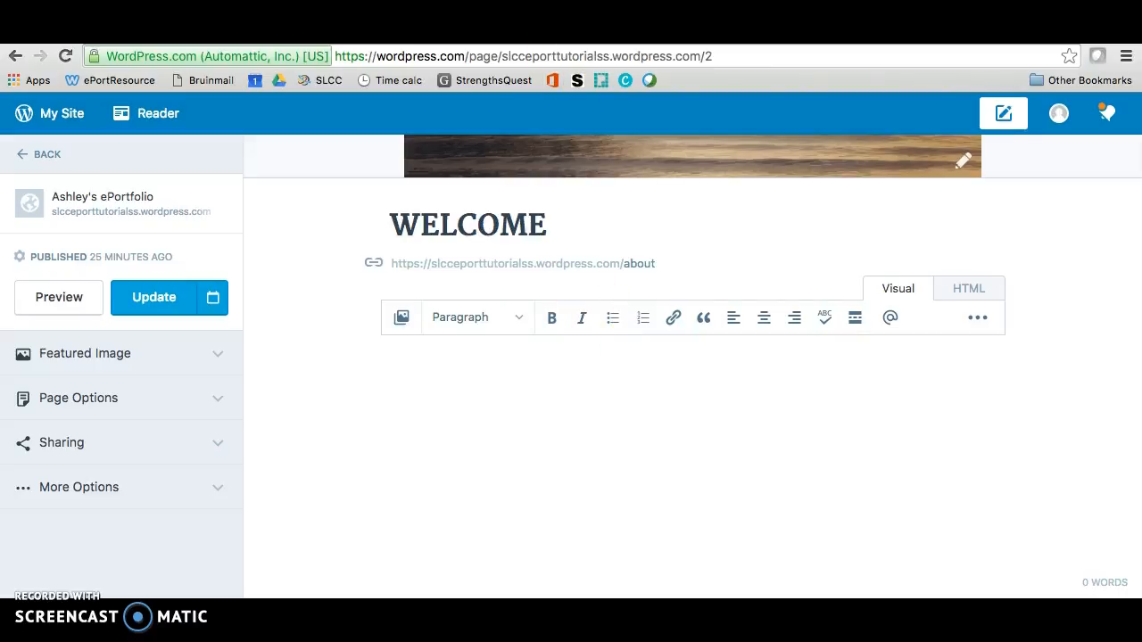
Switch to the student ePortfolio template's Welcome page and examine its Greeting and About Me sections.
left_click(544, 36)
scroll(616, 283, "up", 5)
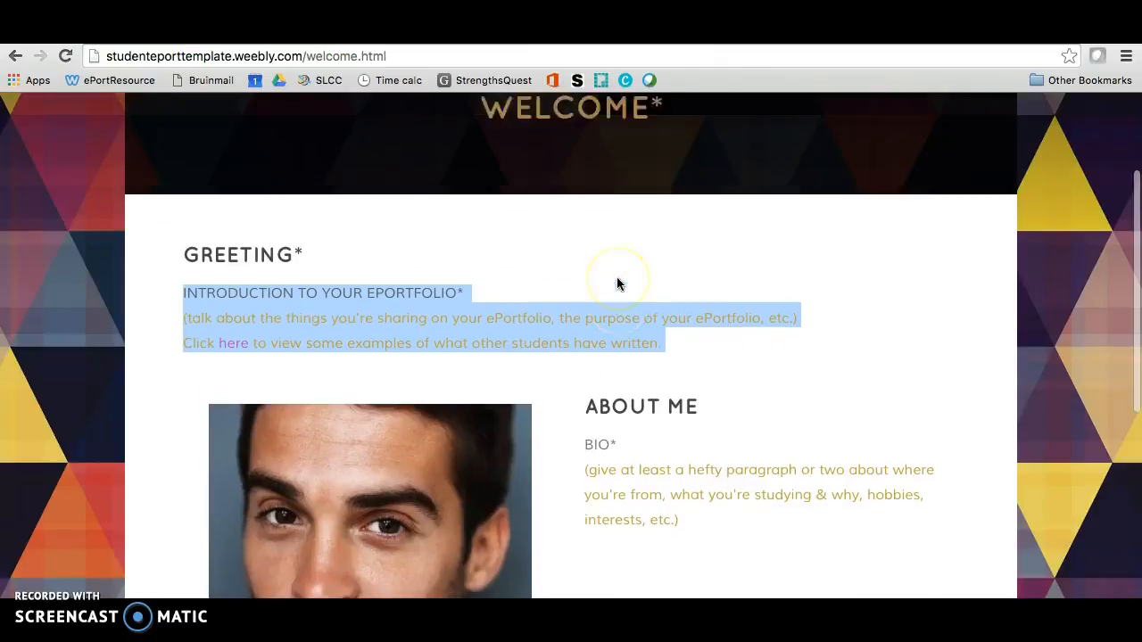
scroll(618, 284, "down", 1)
scroll(617, 284, "down", 1)
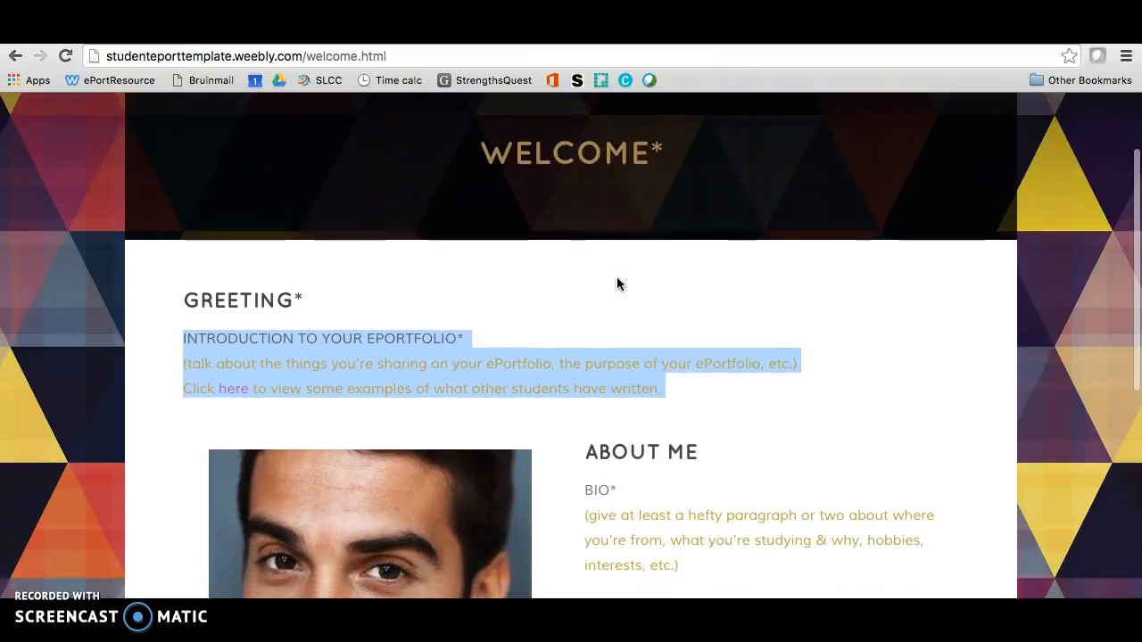
scroll(684, 234, "down", 4)
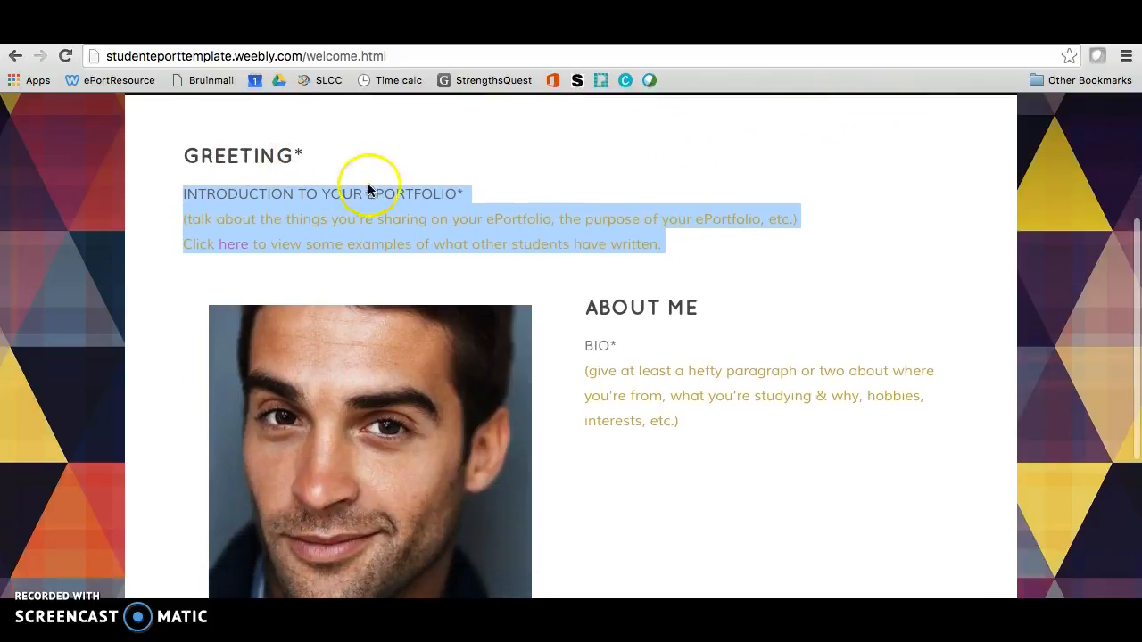
left_click(680, 248)
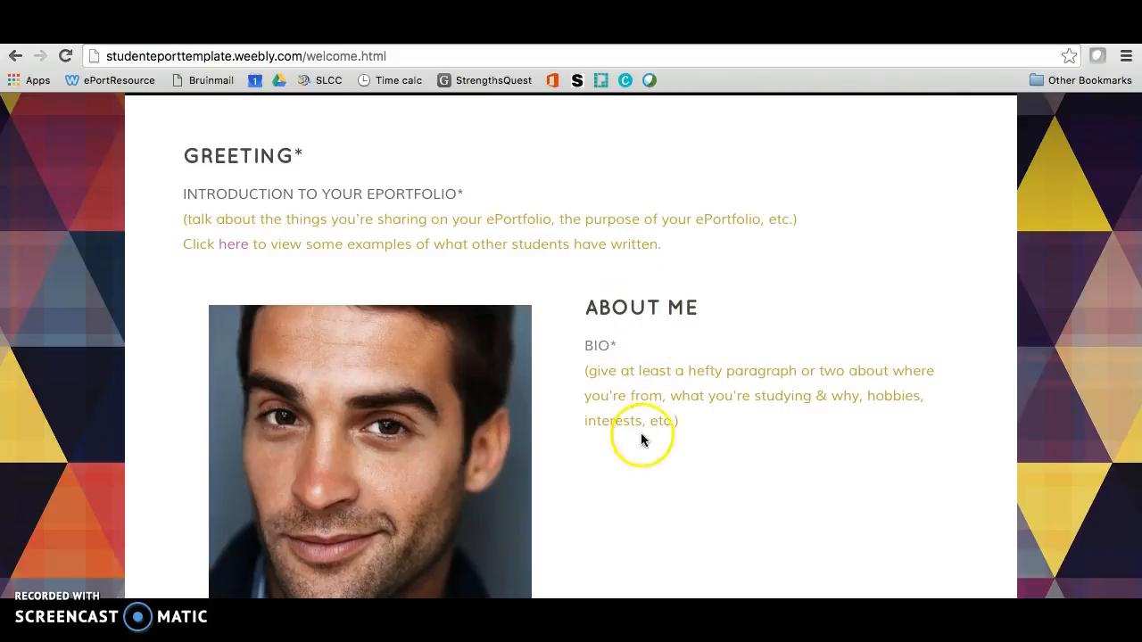
Paste the template's "INTRODUCTION TO YOUR EPORTFOLIO*" prompt into the WordPress WELCOME page body and delete its "Click here" examples line.
left_click(410, 33)
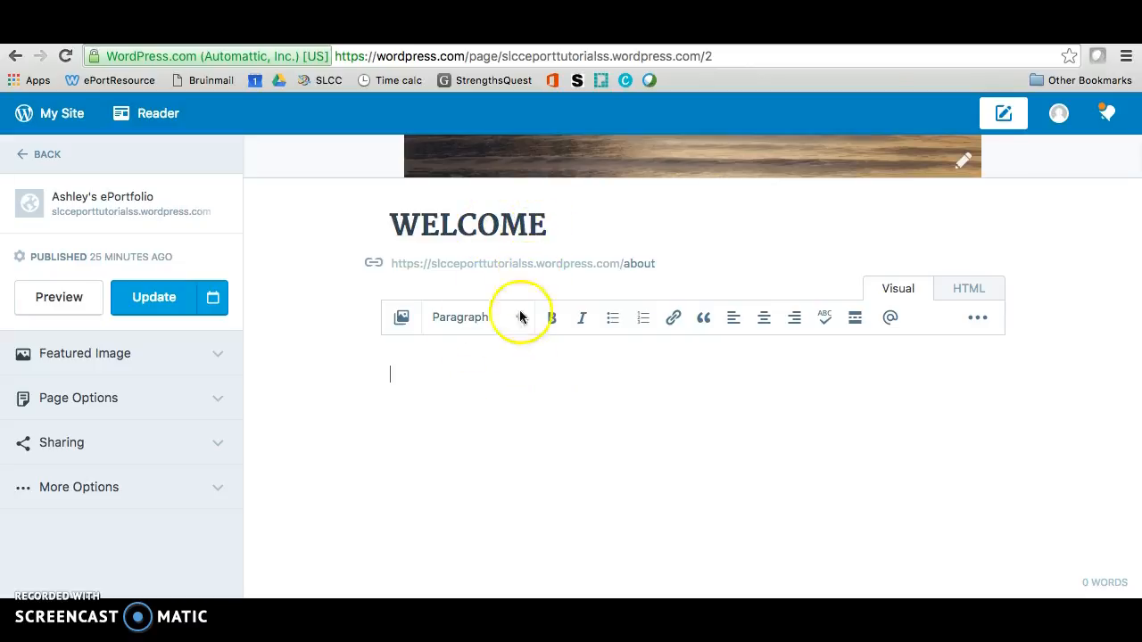
type("INTRODUCTION TO YOUR EPORTFOLIO* (talk about the things you're sharing on your ePortfolio, the purpose of your ePortfolio, etc.) Click here to view some examples of what other students have written.")
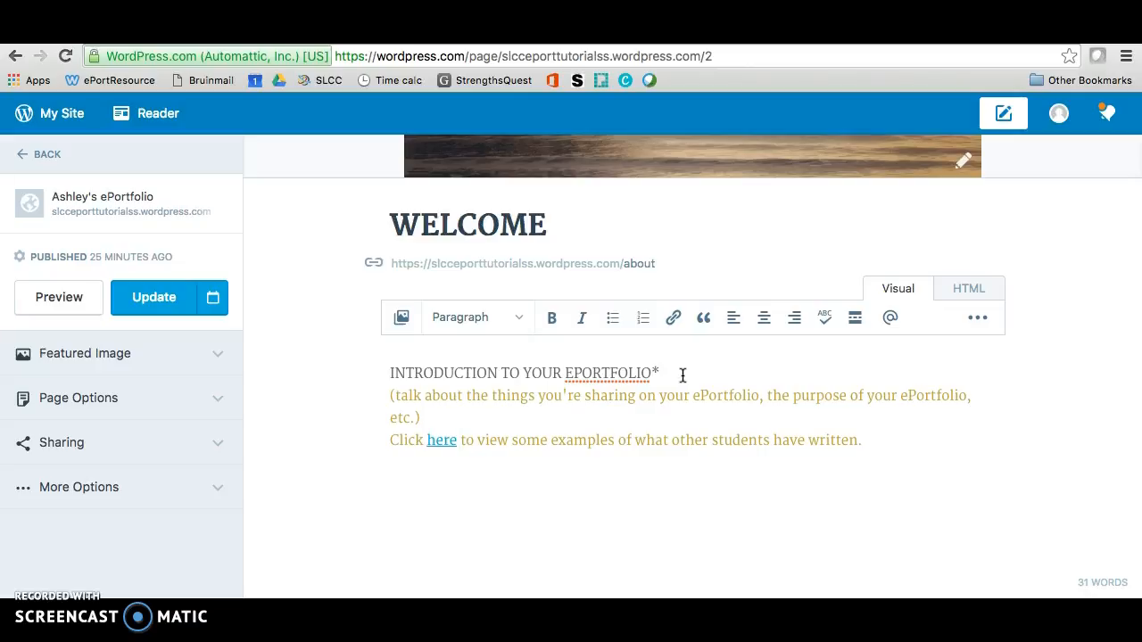
left_click(383, 440)
left_click_drag(383, 440, 836, 458)
key("BackSpace")
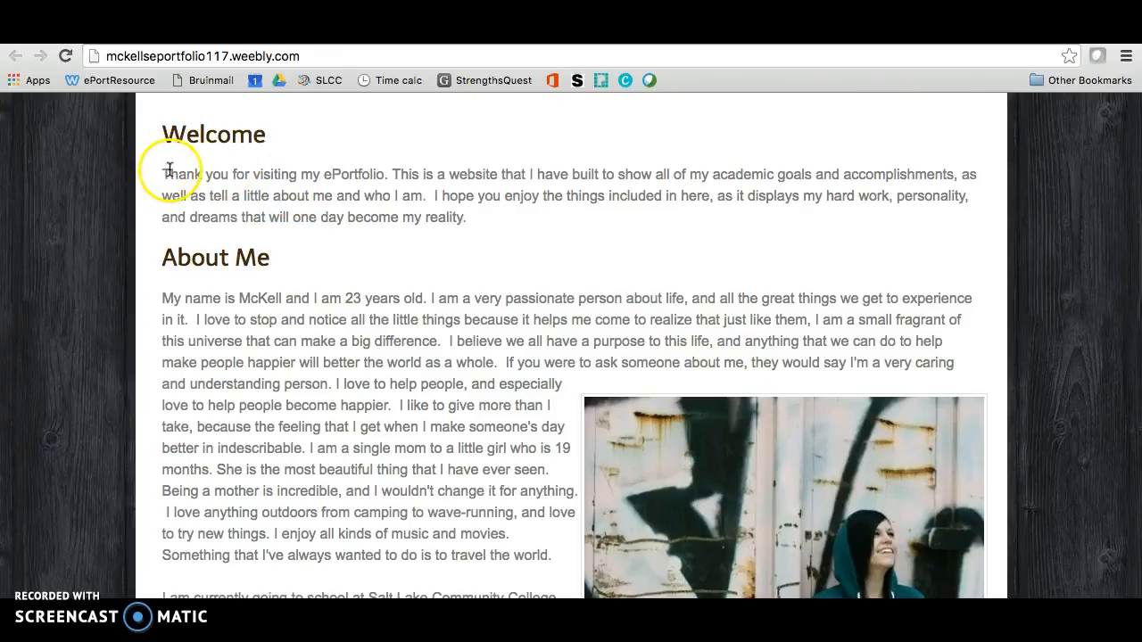
Examine the welcome paragraph on the sample student's ePortfolio site and return to the WordPress page editor.
left_click_drag(161, 174, 503, 242)
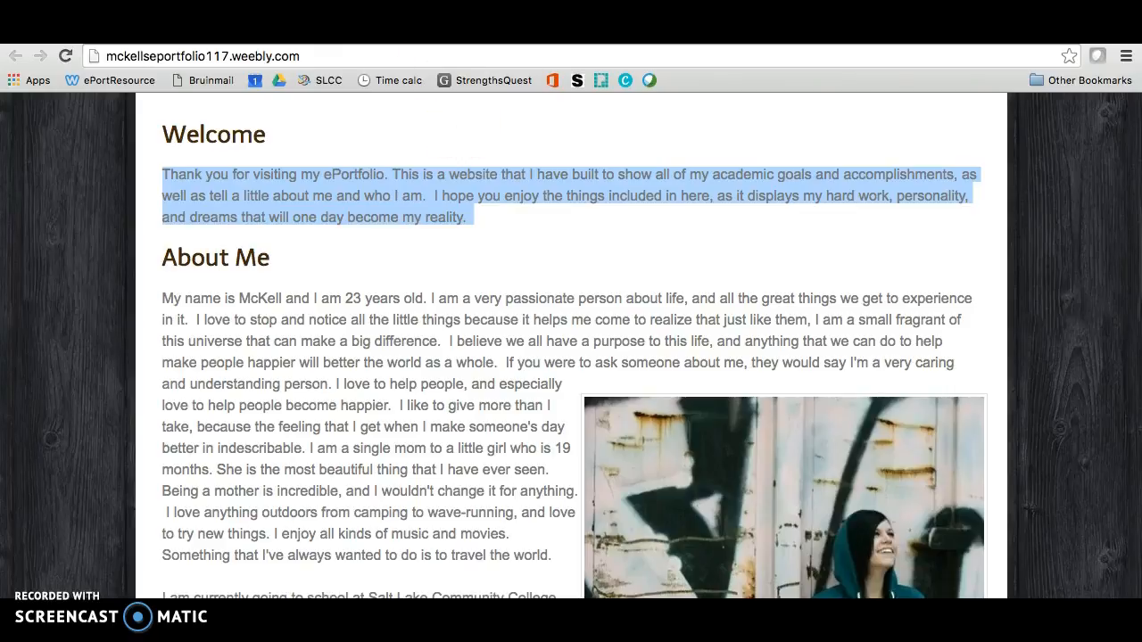
key("ctrl+shift+Tab")
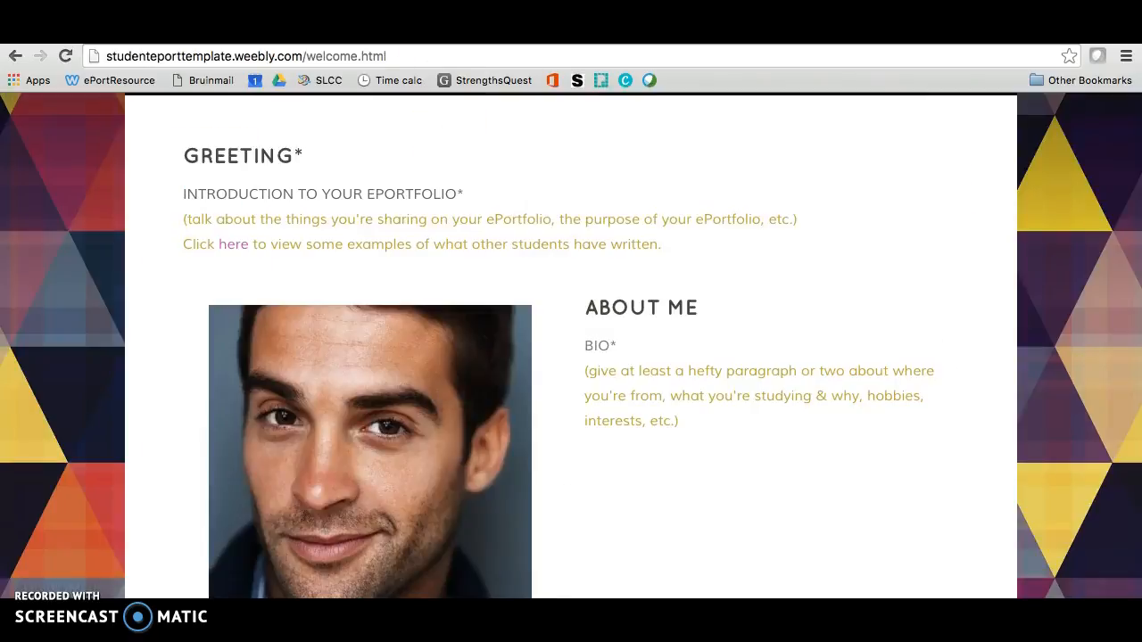
key("ctrl+Tab")
Upload self.jpg from the Desktop to the media library and insert it below the introduction text.
left_click(471, 433)
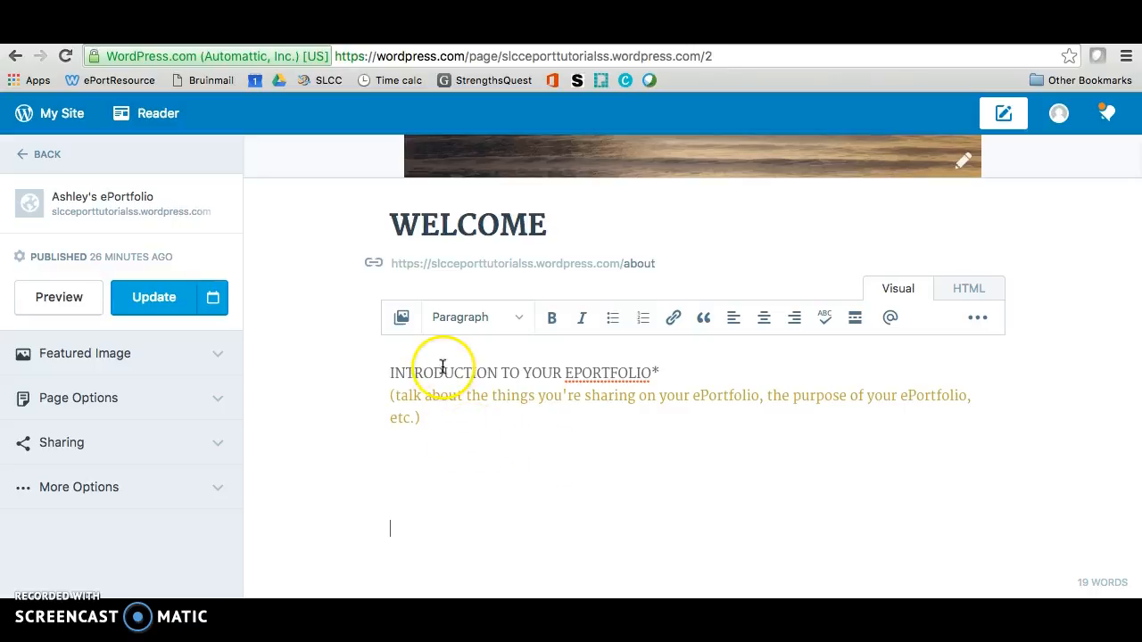
left_click(401, 318)
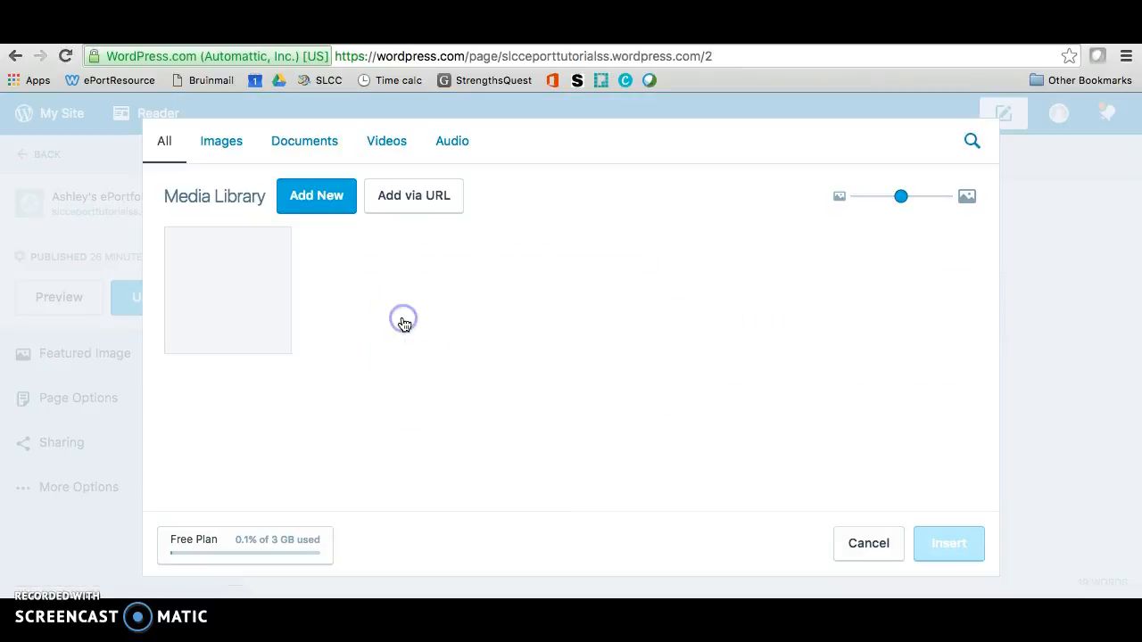
left_click(329, 205)
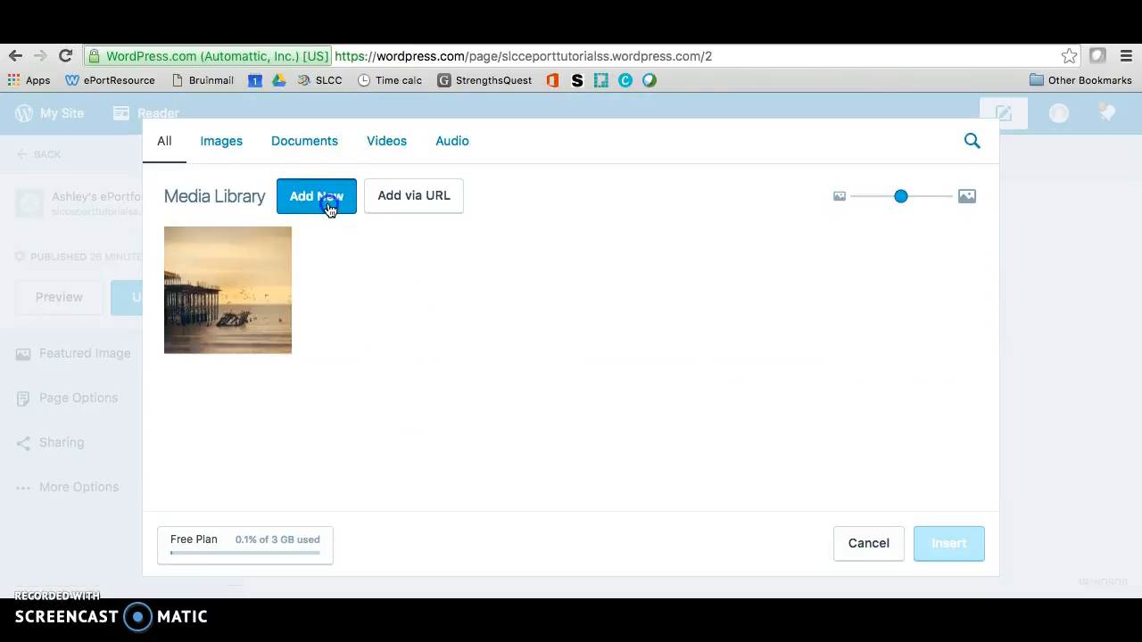
left_click(324, 229)
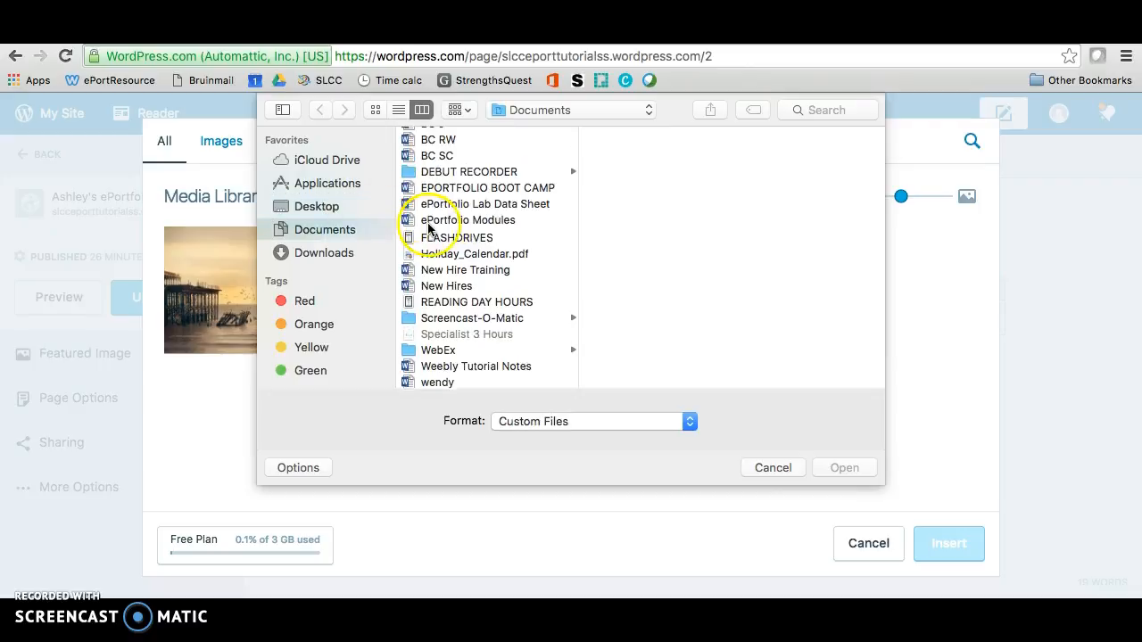
left_click(320, 207)
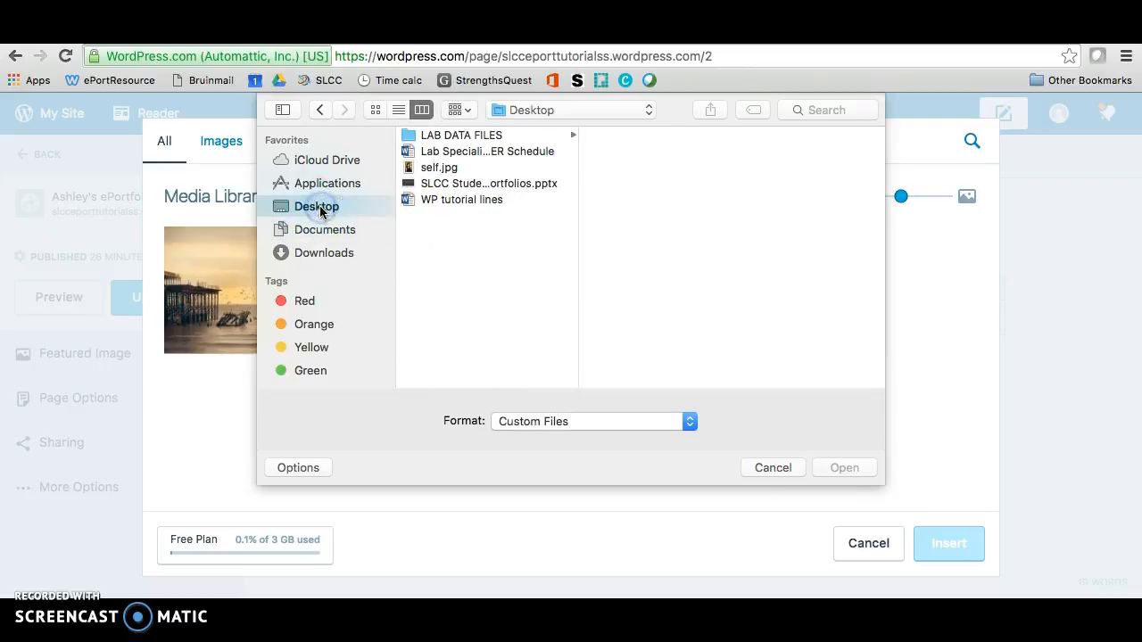
left_click(449, 169)
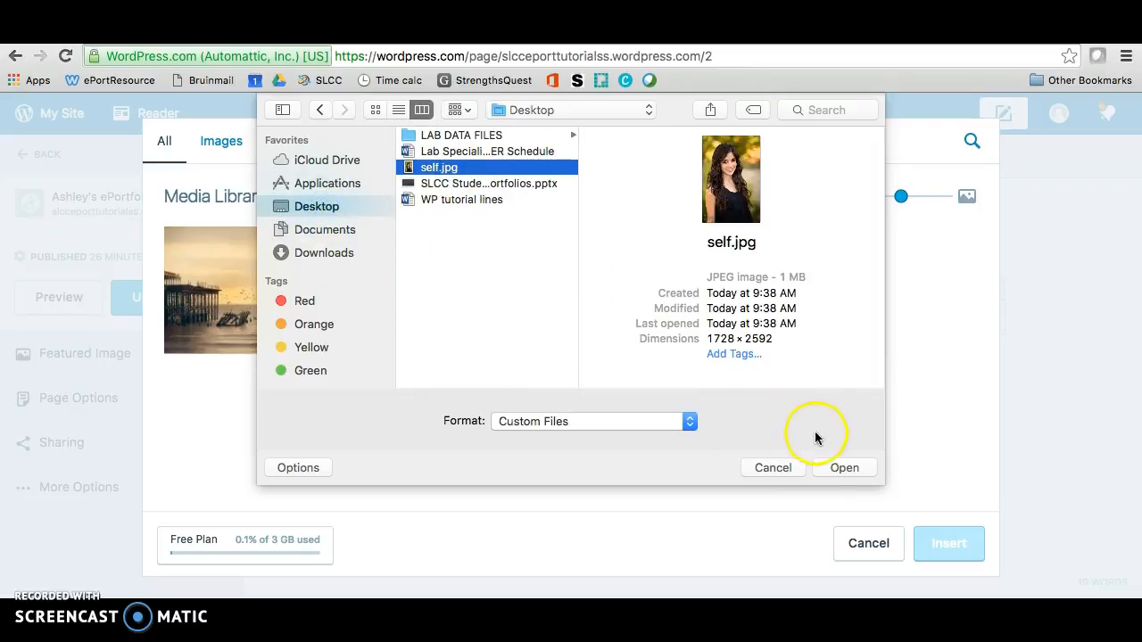
left_click(838, 469)
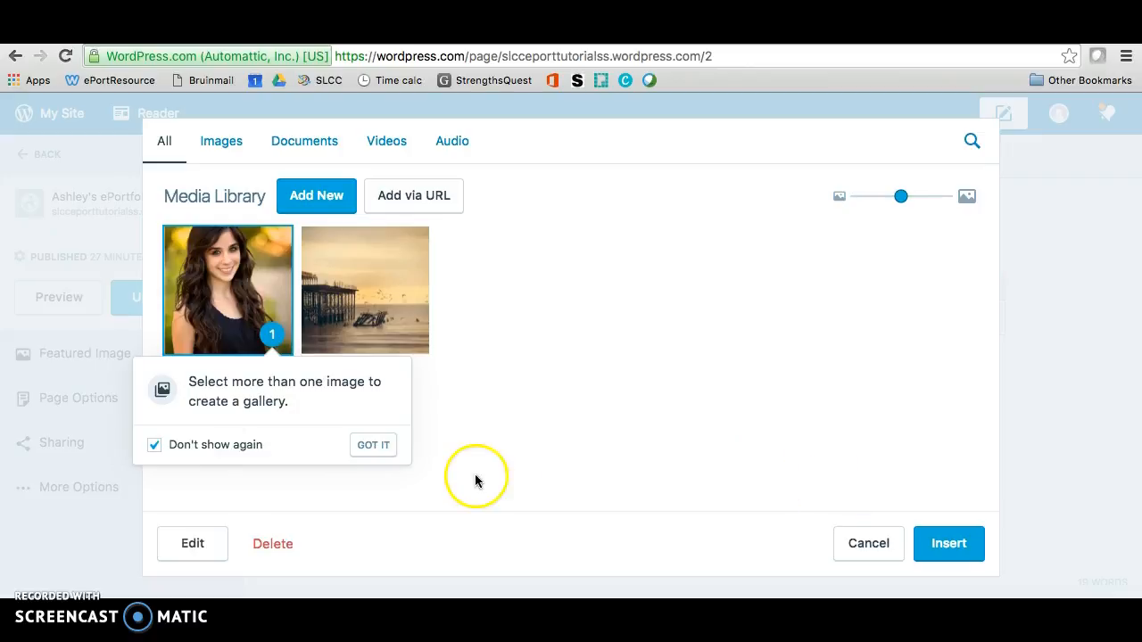
left_click(373, 448)
mouse_move(267, 331)
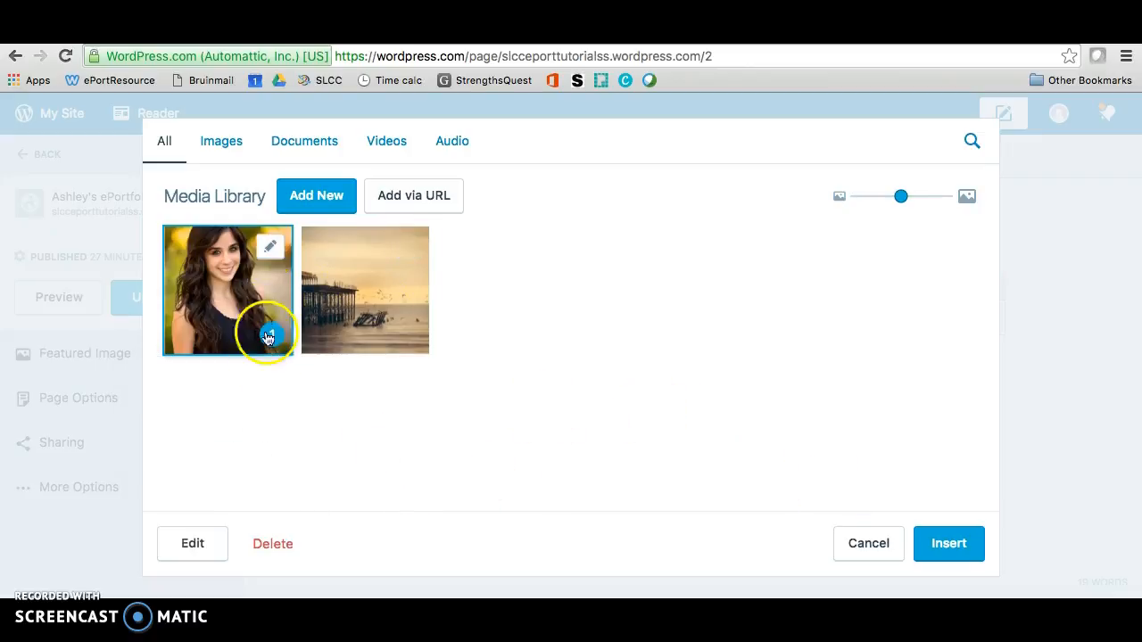
left_click(946, 543)
Shrink the inserted portrait proportionally to a little under half its width.
scroll(862, 475, "down", 6)
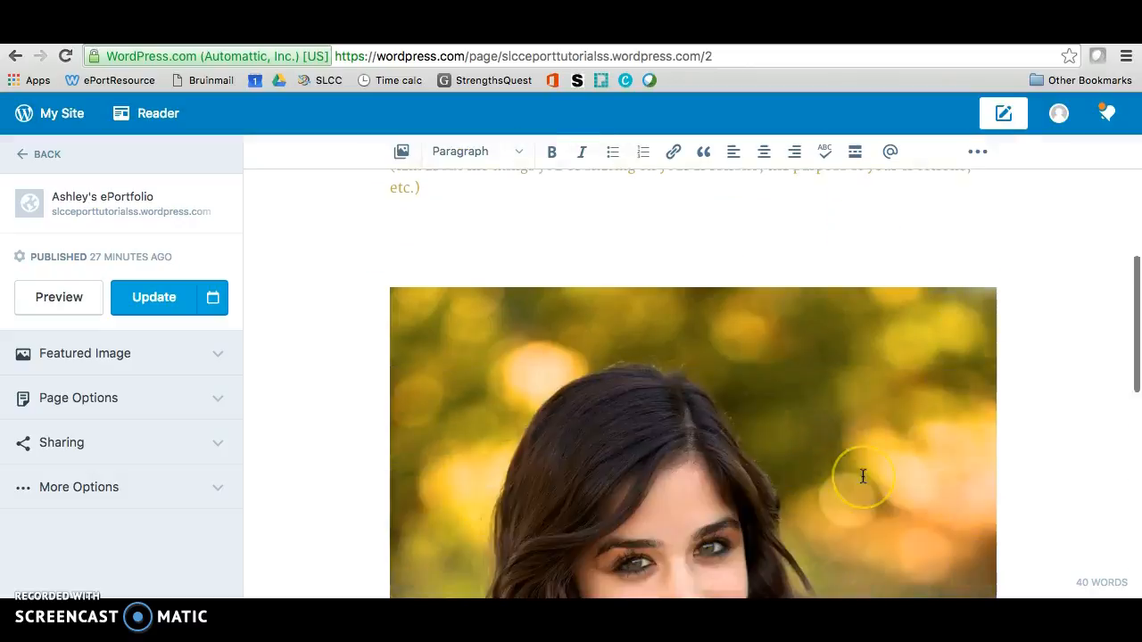
scroll(862, 475, "down", 4)
left_click(936, 429)
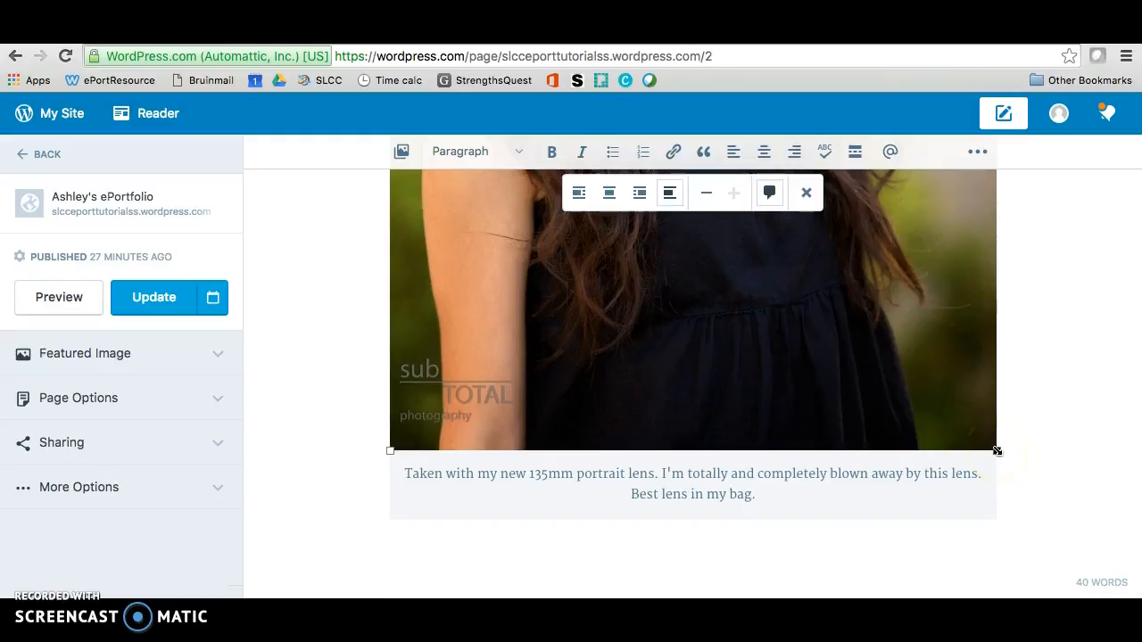
left_click_drag(996, 450, 668, 258)
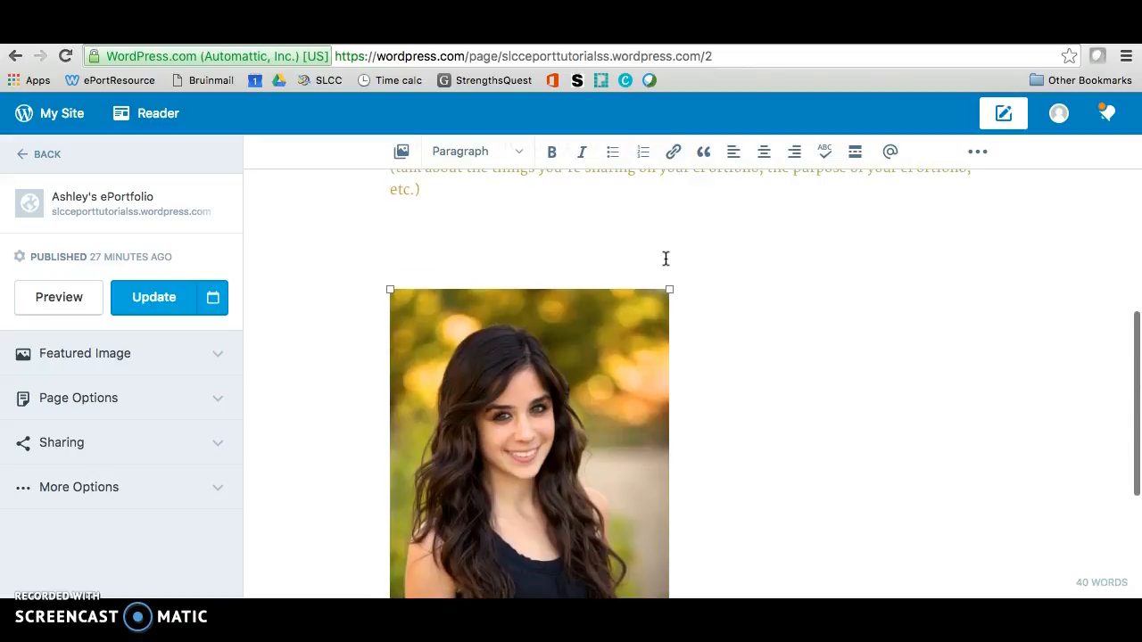
Centre the portrait on the page and remove the blank lines between it and the introduction text.
left_click(556, 359)
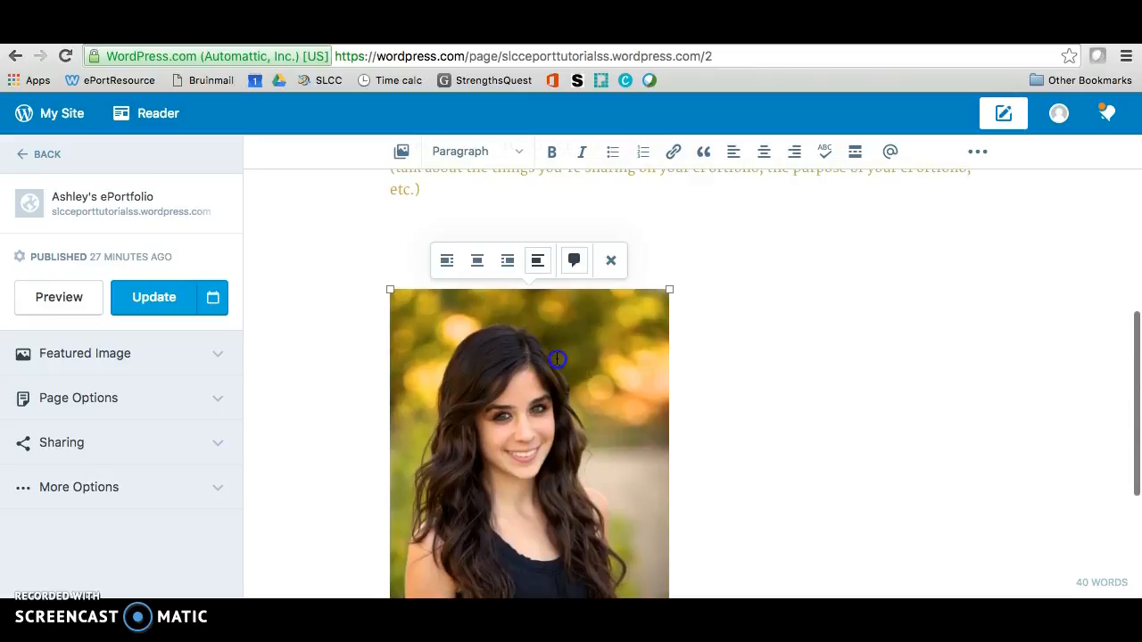
left_click(479, 262)
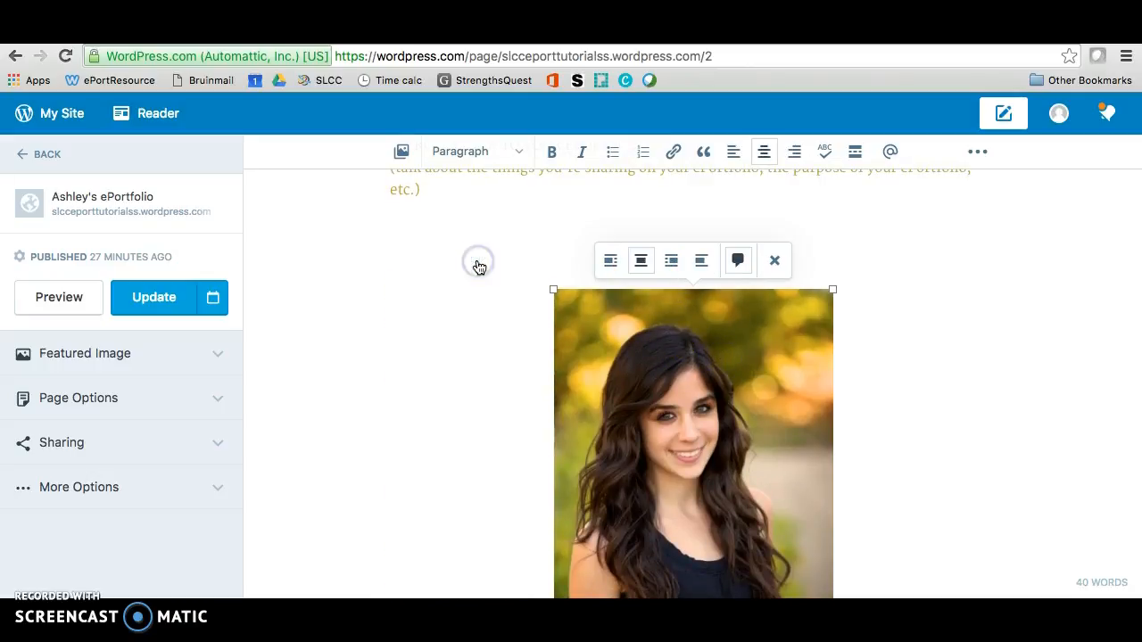
left_click(531, 228)
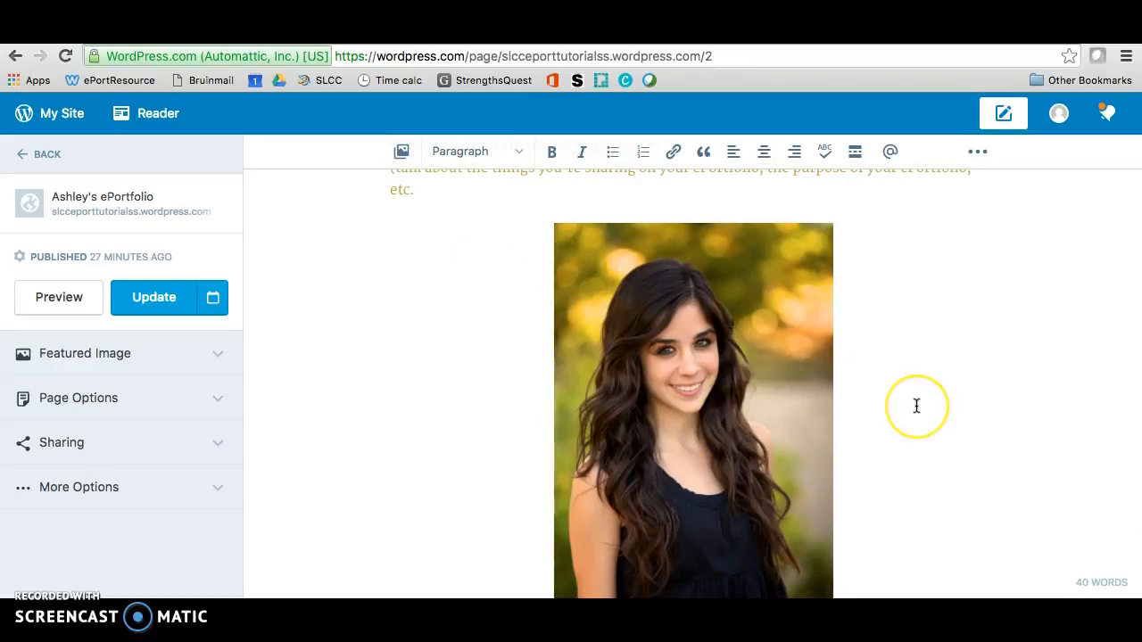
Remove the caption about the 135mm portrait lens from below the portrait.
scroll(916, 405, "down", 5)
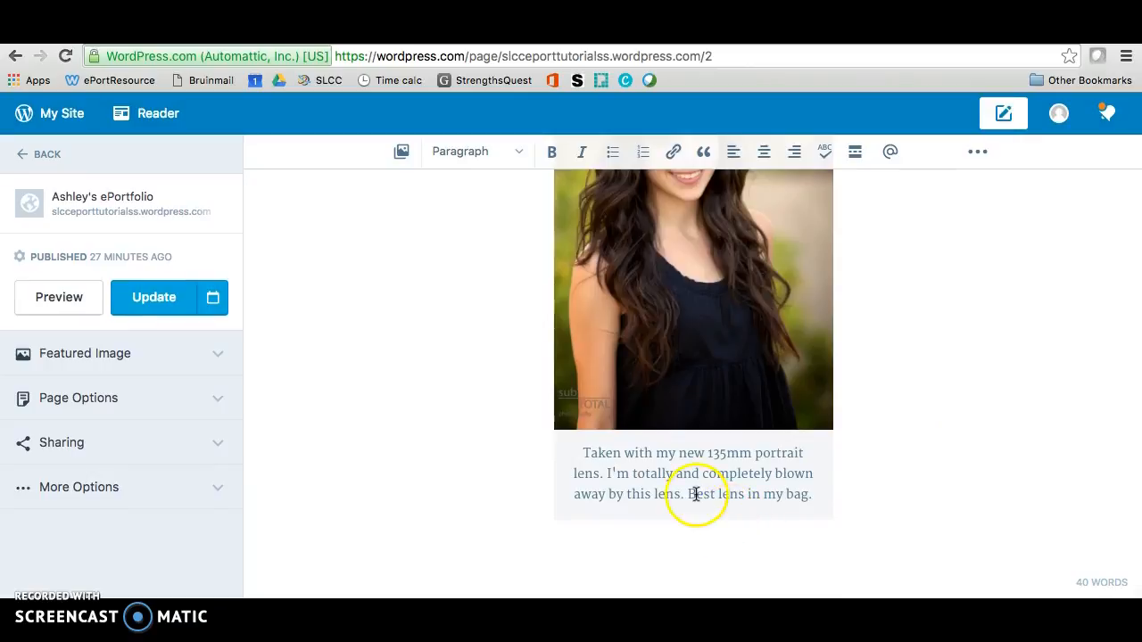
left_click(857, 471)
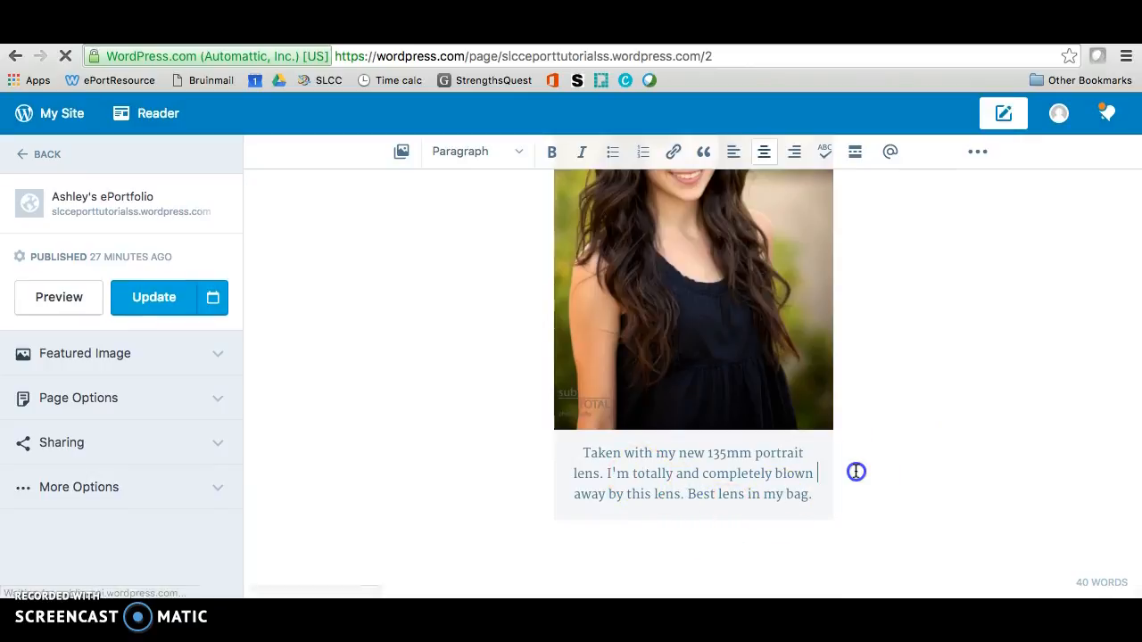
left_click_drag(813, 494, 541, 420)
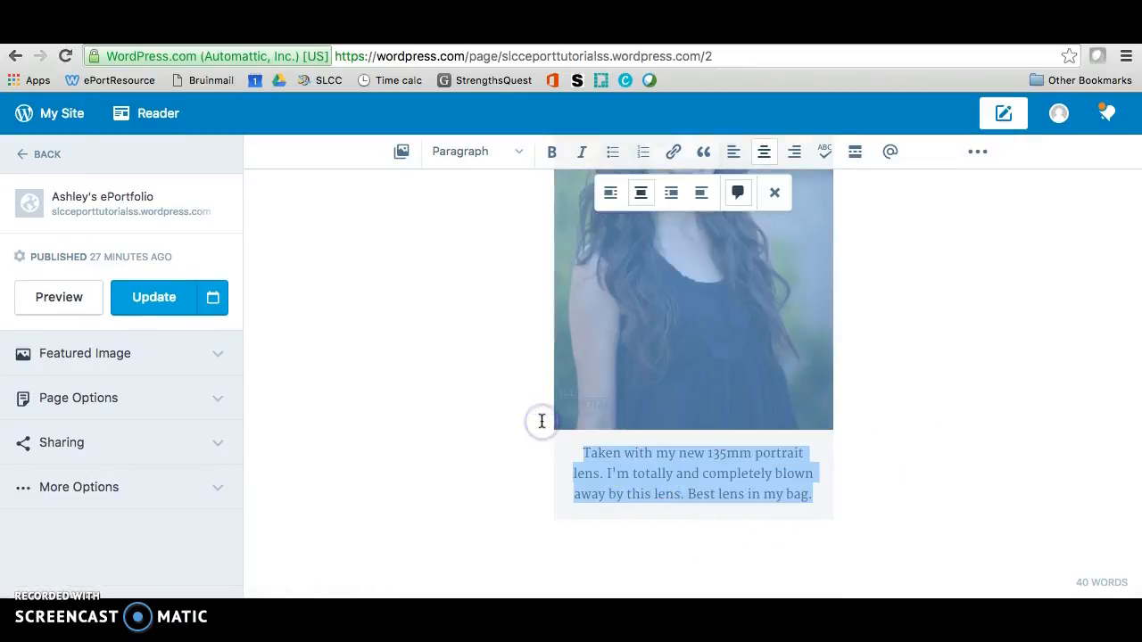
left_click(737, 193)
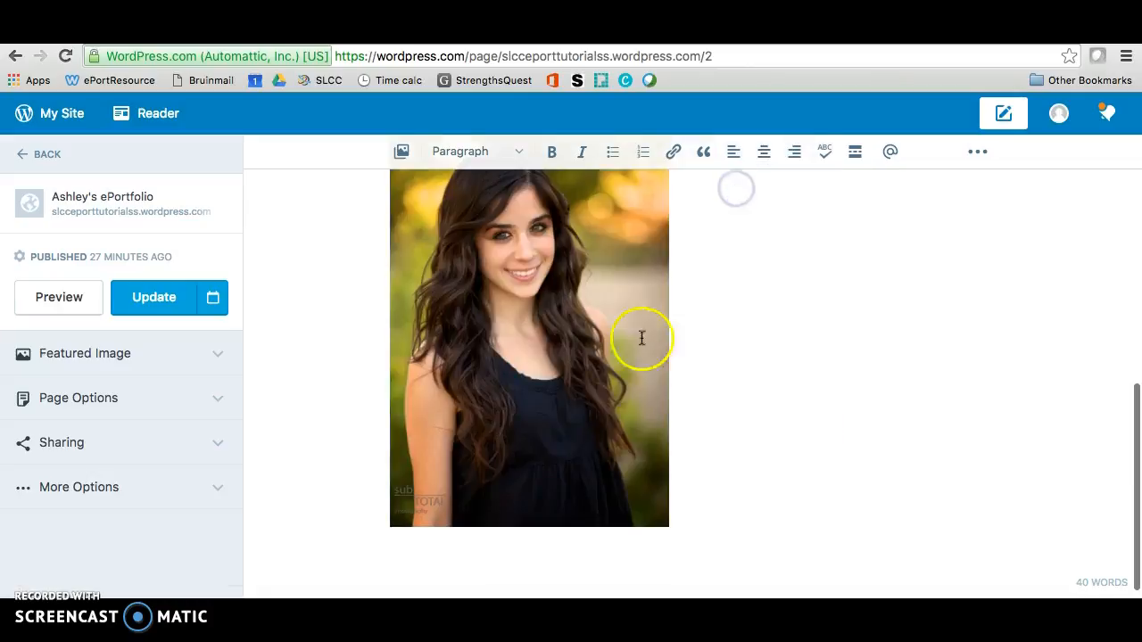
Centre the uncaptioned portrait on the page again.
scroll(554, 371, "up", 3)
left_click(554, 372)
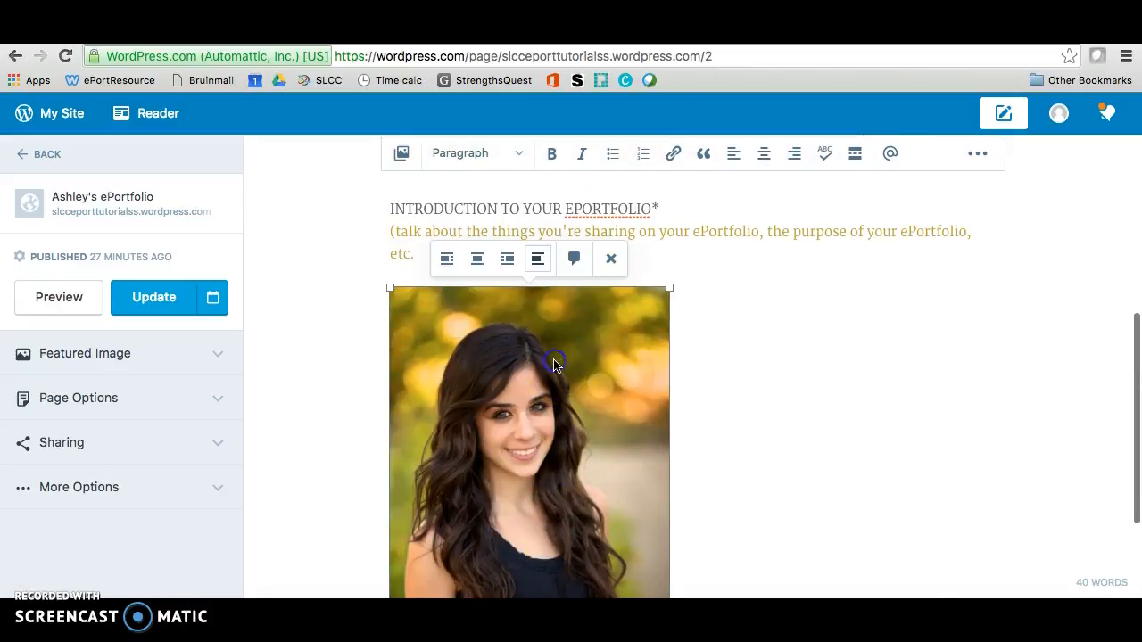
left_click(478, 258)
left_click(957, 438)
Add the line "About me:" below the portrait and start a new paragraph under it.
scroll(955, 438, "down", 3)
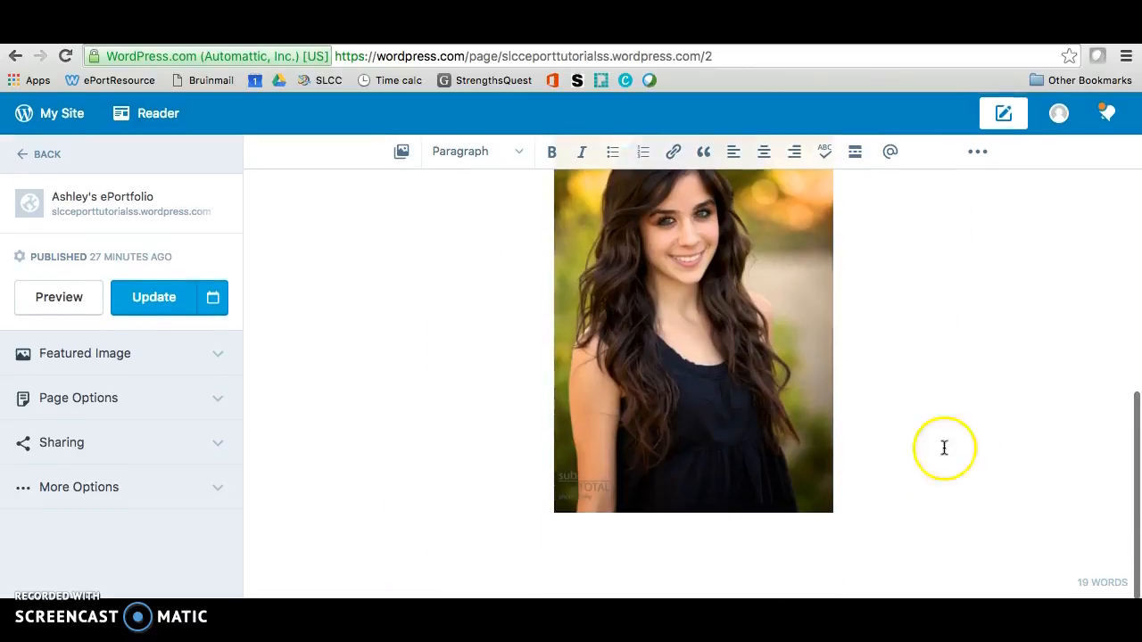
left_click(895, 540)
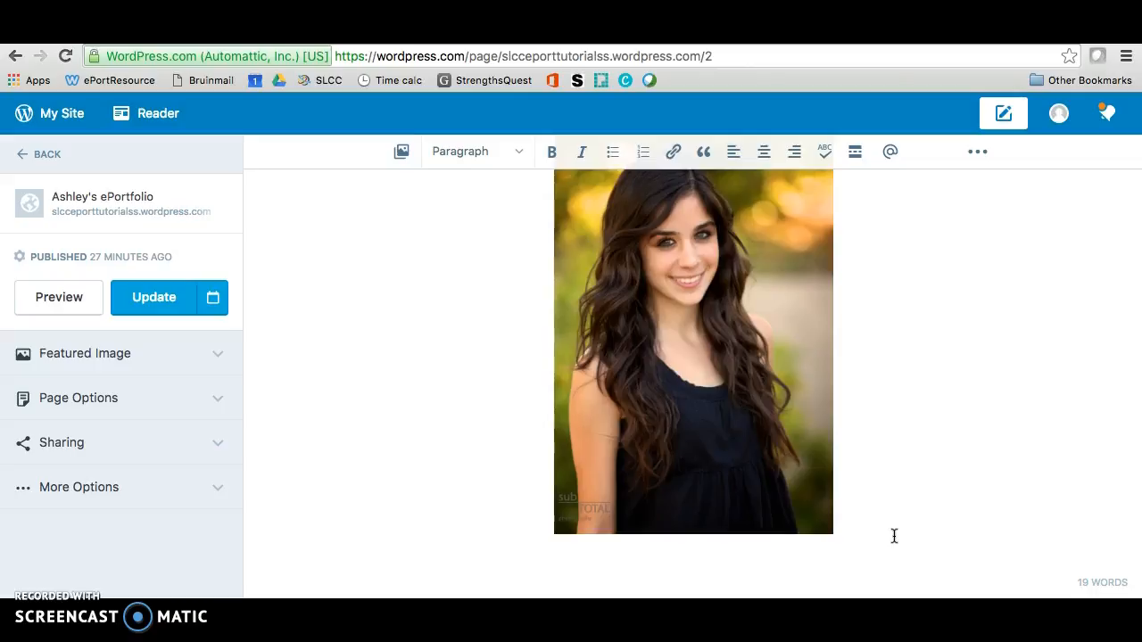
type("About me:")
key("Return")
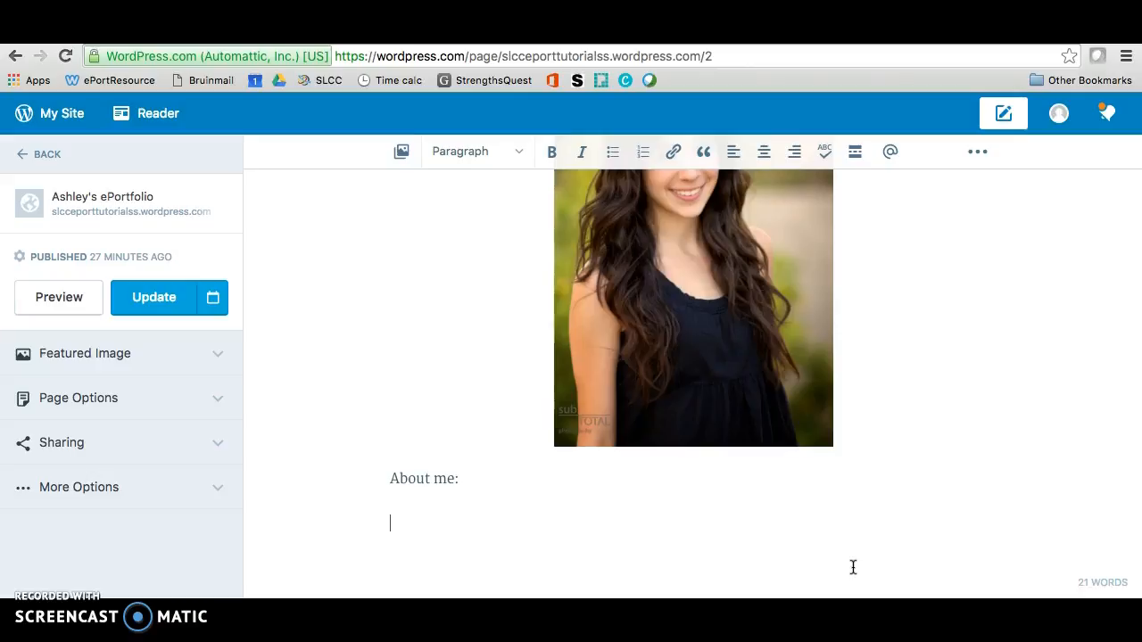
Add the bullets "where you're from", "what you're studying, and why" and "anything else you want to share to your audience", and update the page.
left_click(613, 157)
type("where you're from what you're ")
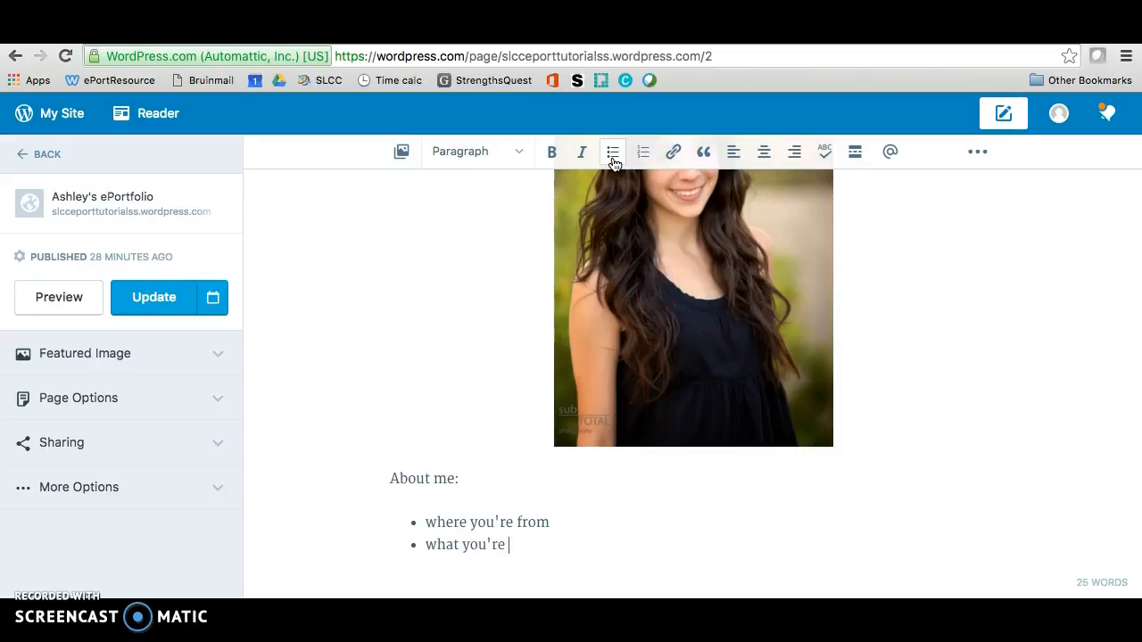
type("studying, and why ")
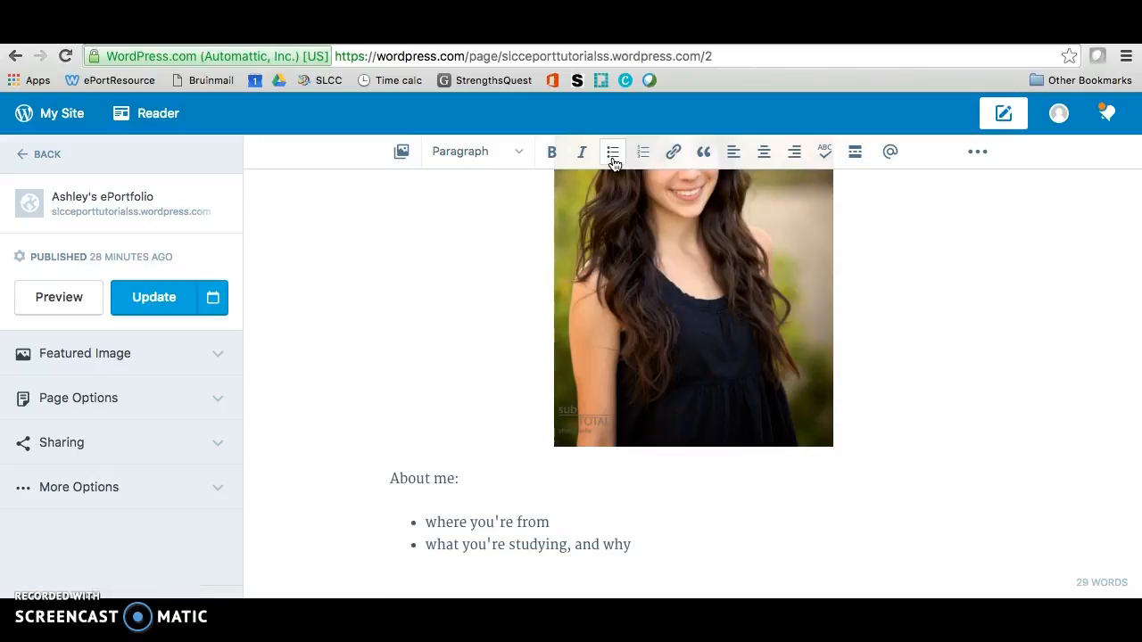
type("anything else ")
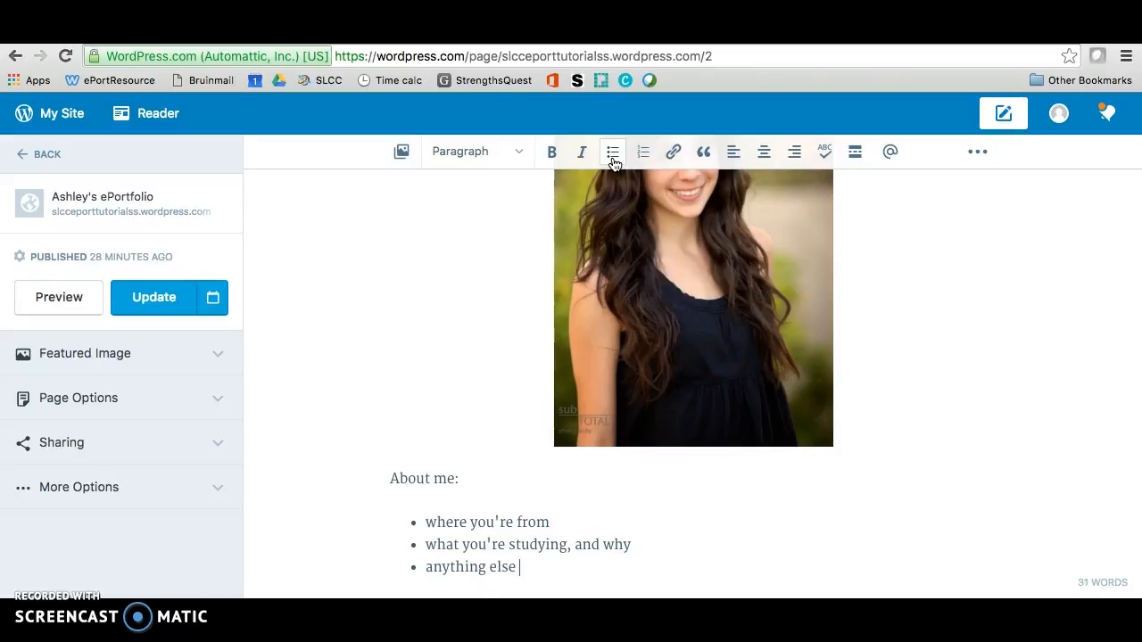
type("you want to sha")
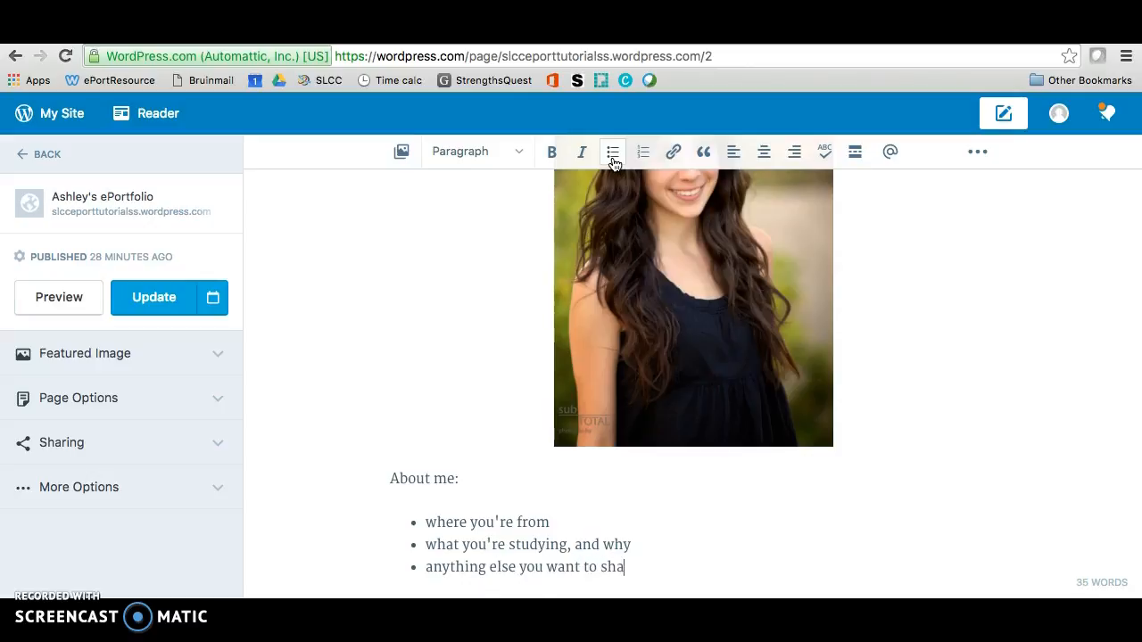
type("re to your audience")
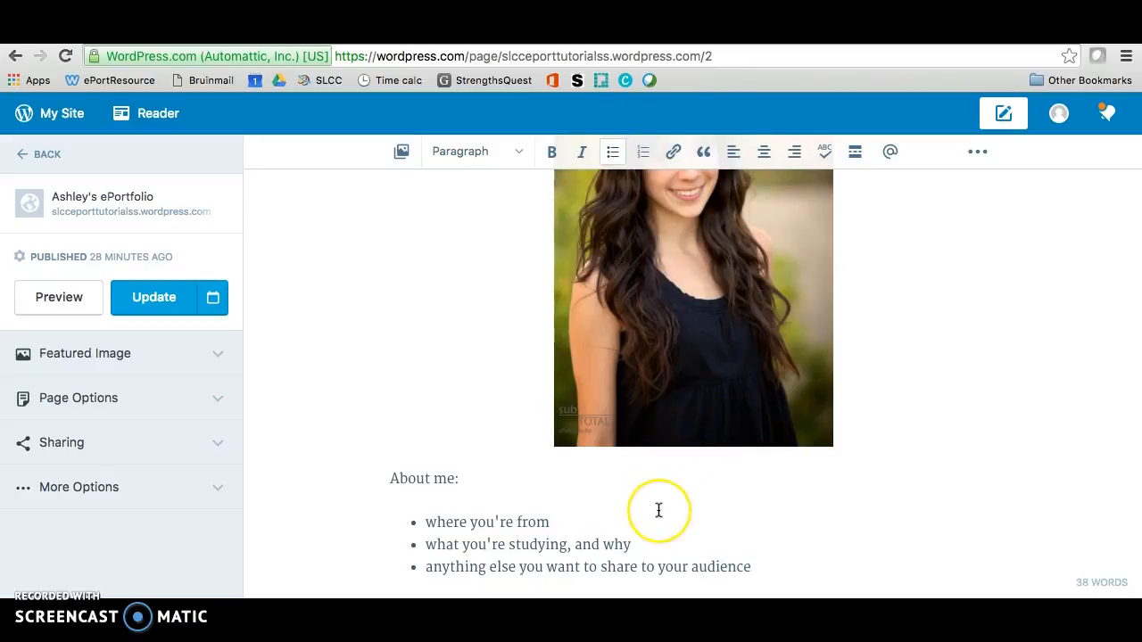
scroll(658, 510, "up", 10)
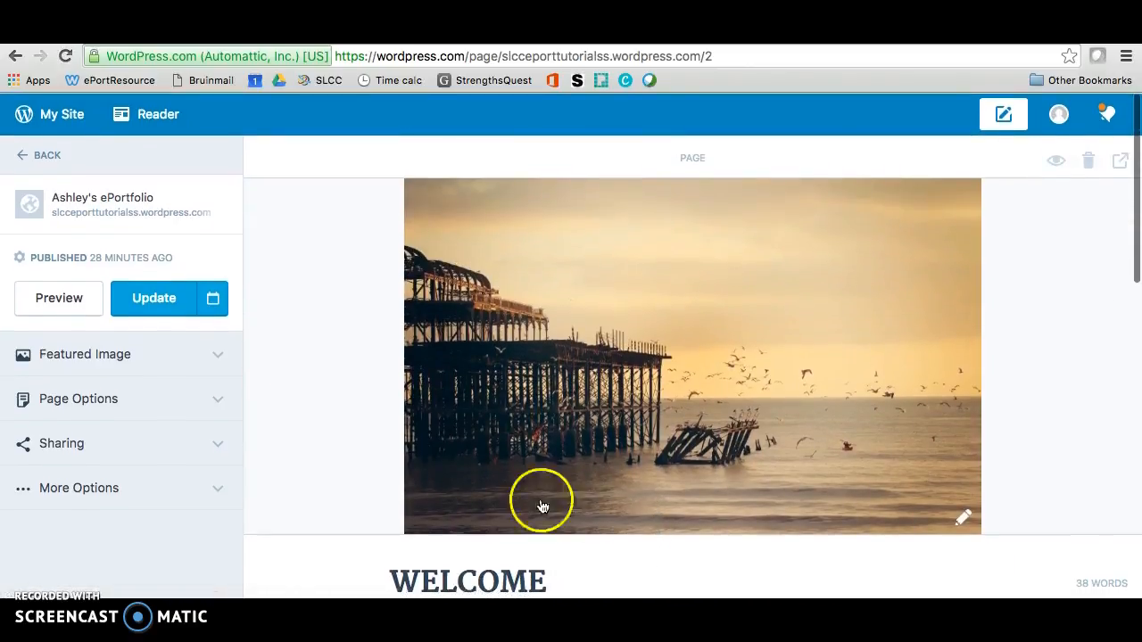
left_click(175, 295)
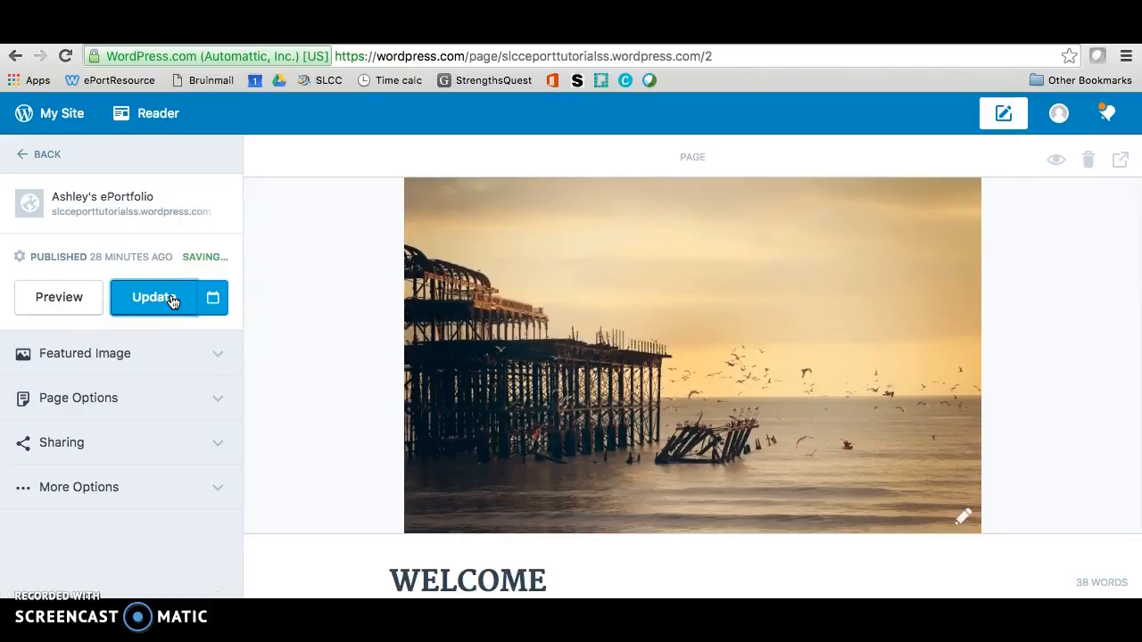